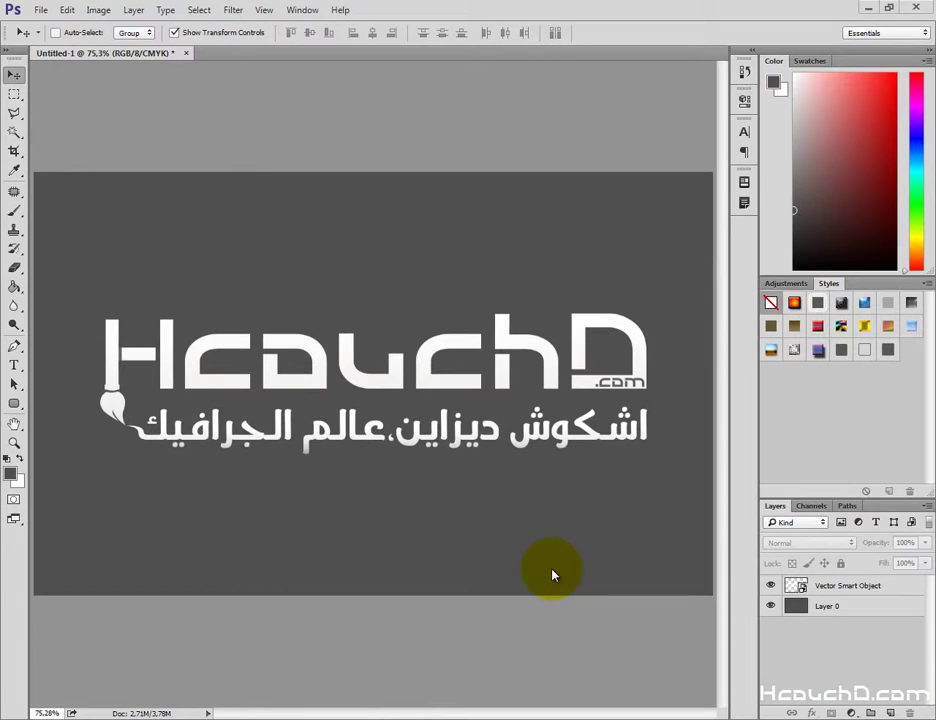
Step: Switch to the Pen tool in Path mode and zoom in on the H
left_click(14, 345)
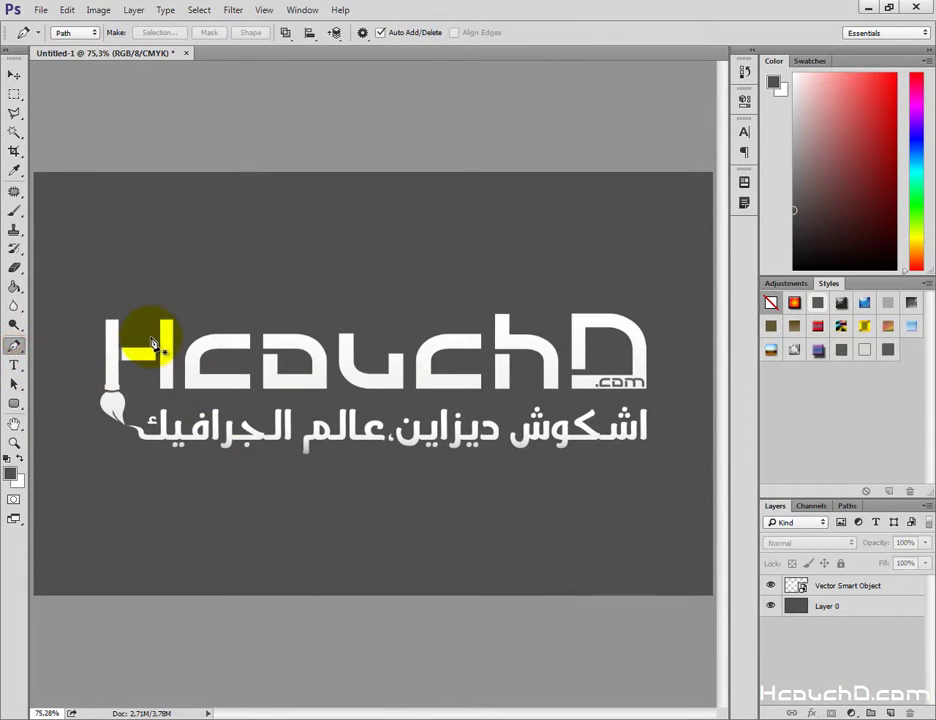
scroll(118, 343, "up", 2)
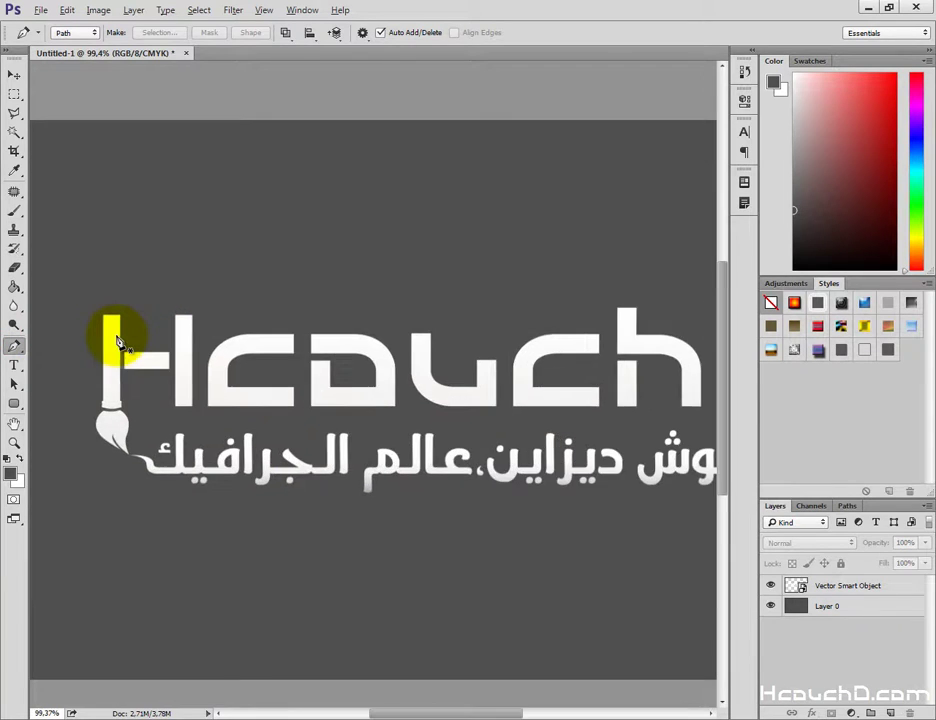
scroll(118, 343, "up", 2)
scroll(118, 343, "up", 1)
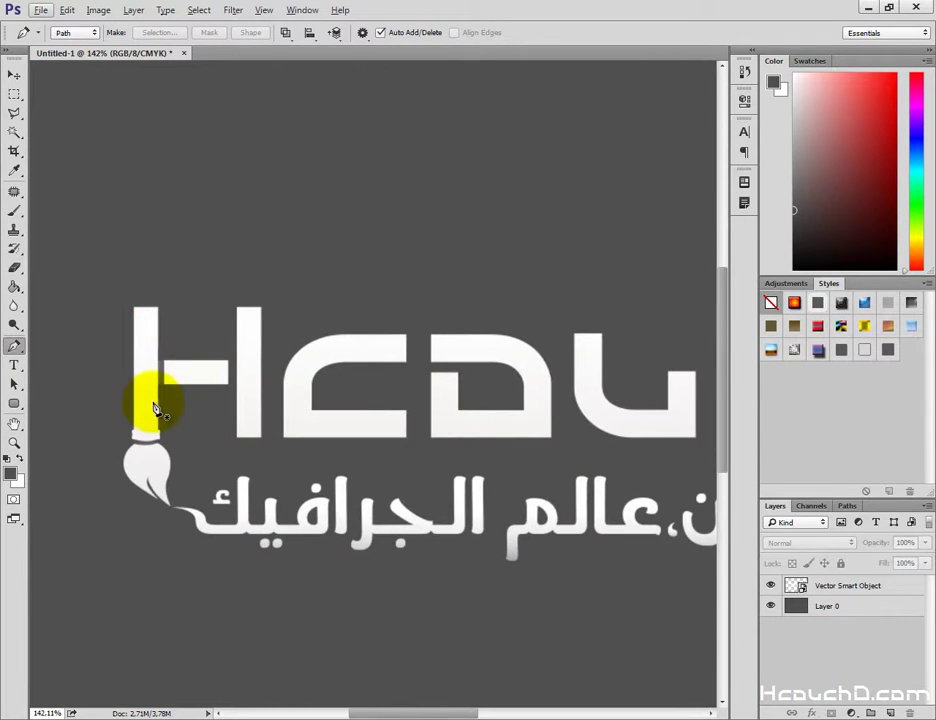
scroll(142, 415, "up", 1)
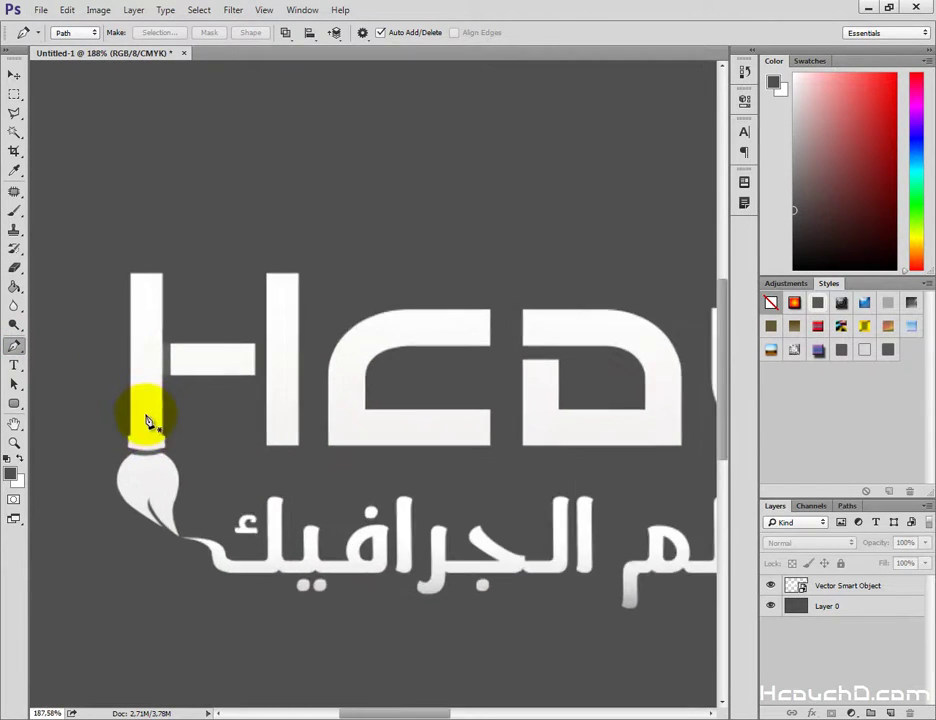
scroll(135, 417, "up", 2)
scroll(127, 380, "up", 2)
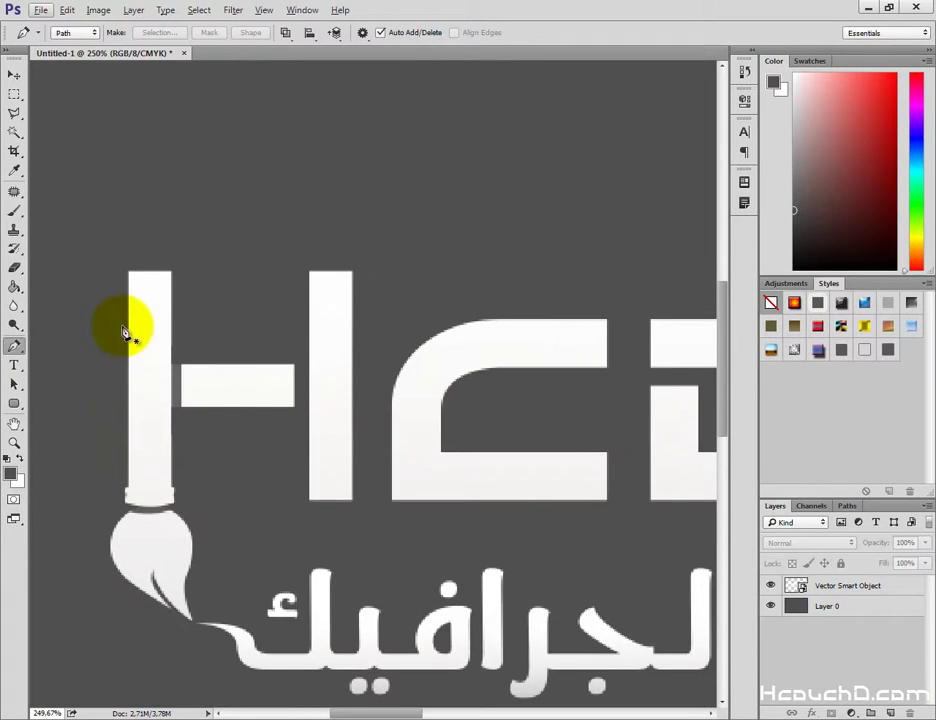
Step: Anchor the path from the H's top-left corner across the crossbar, undoing one misplaced point
left_click(129, 272)
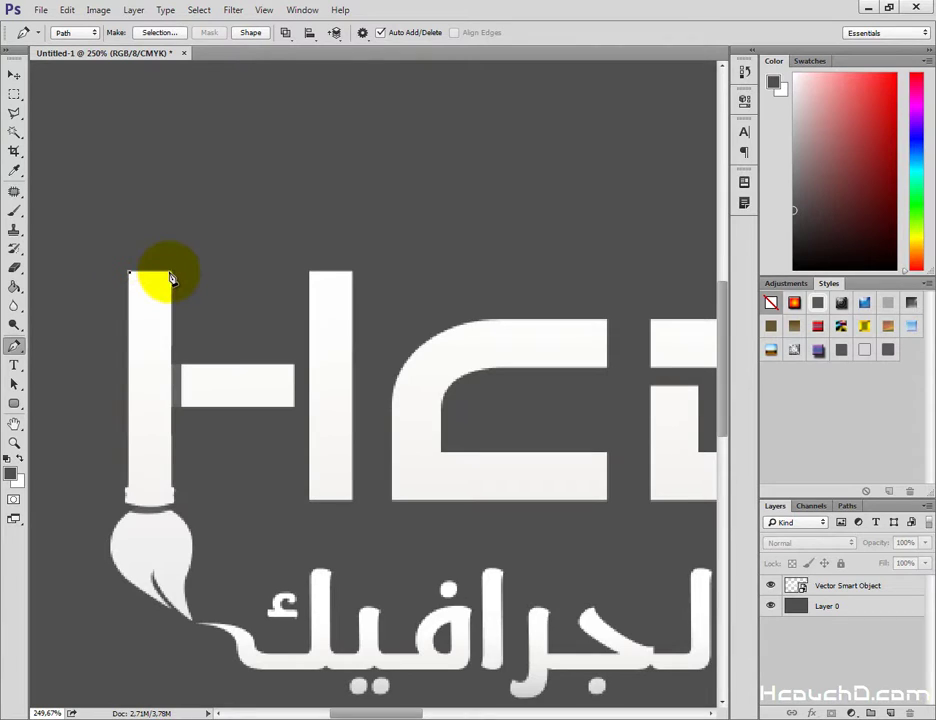
left_click(173, 272)
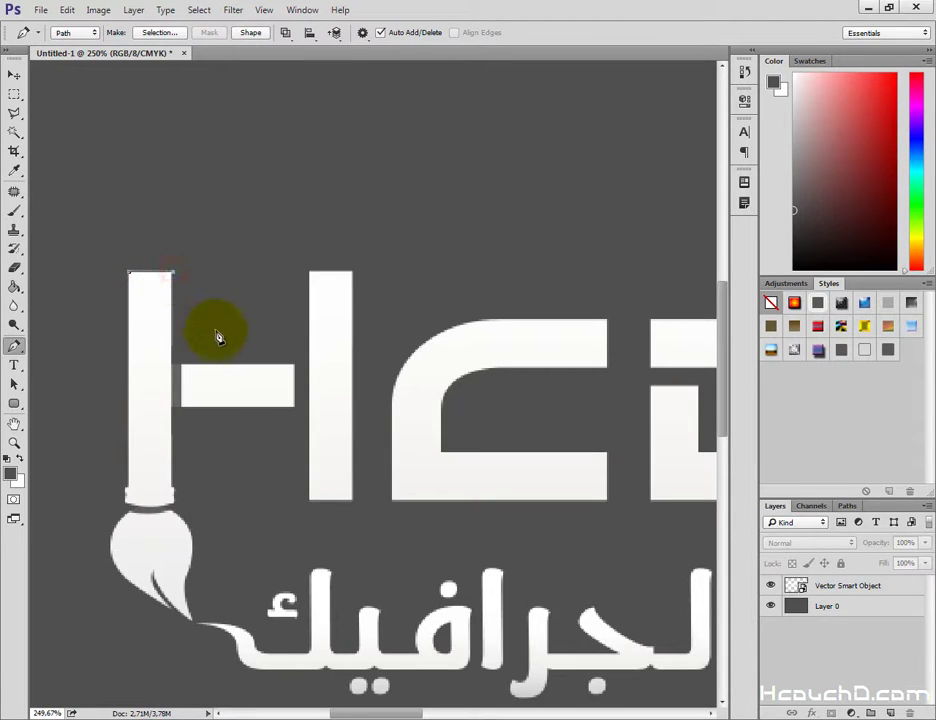
left_click(242, 386)
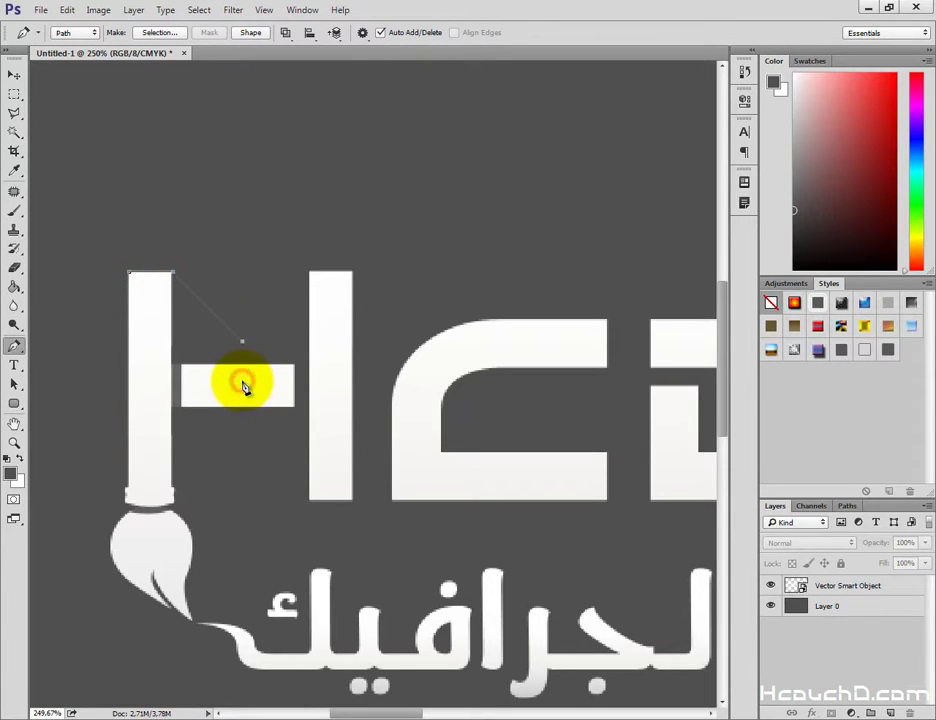
key("ctrl+z")
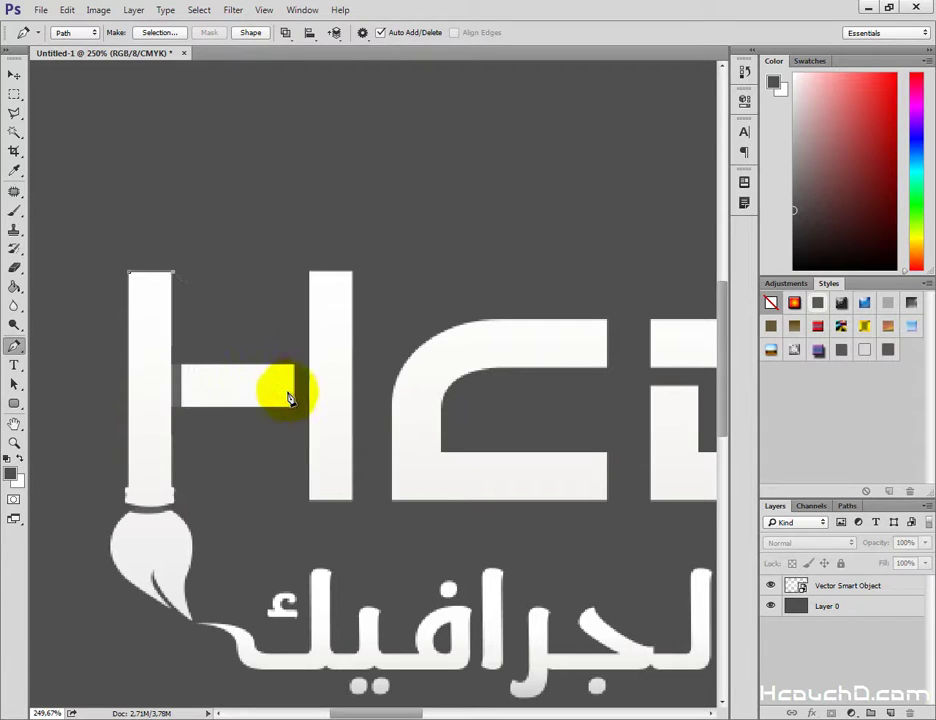
left_click(289, 385)
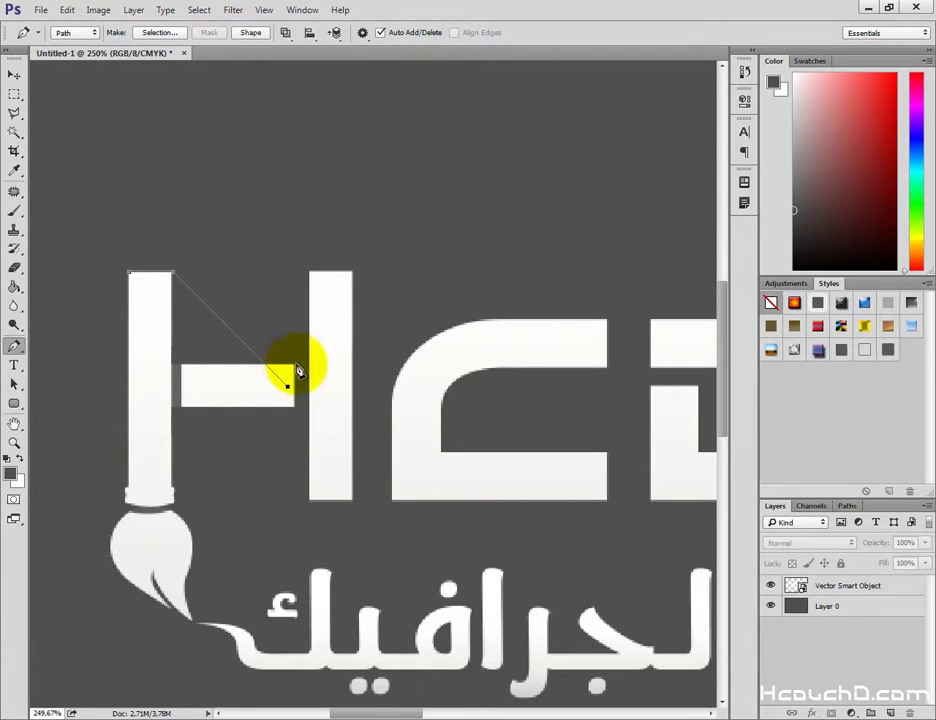
left_click(295, 366)
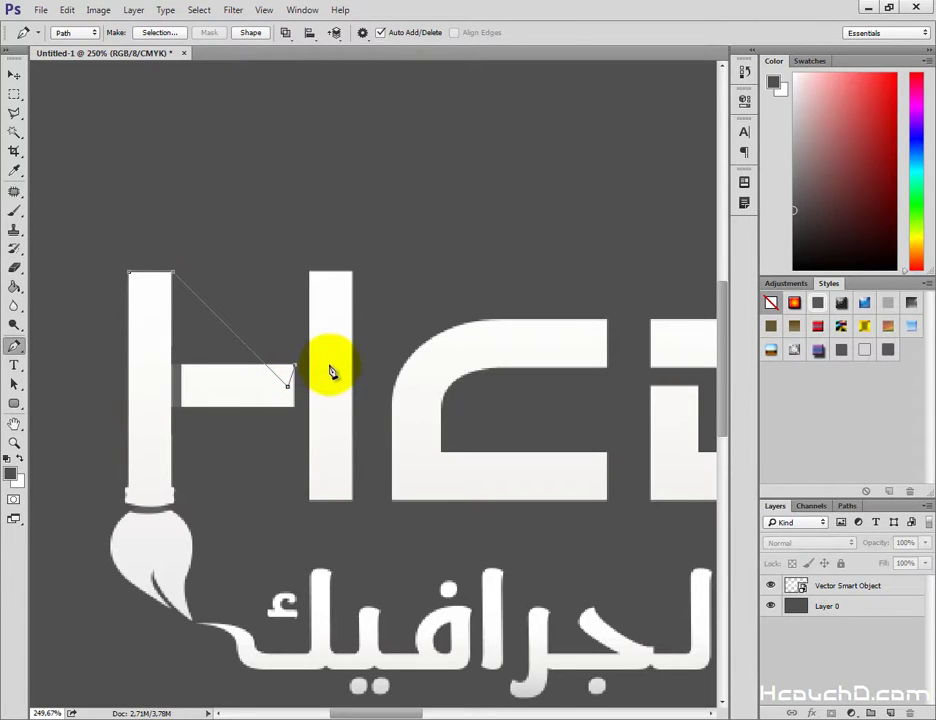
left_click(318, 364)
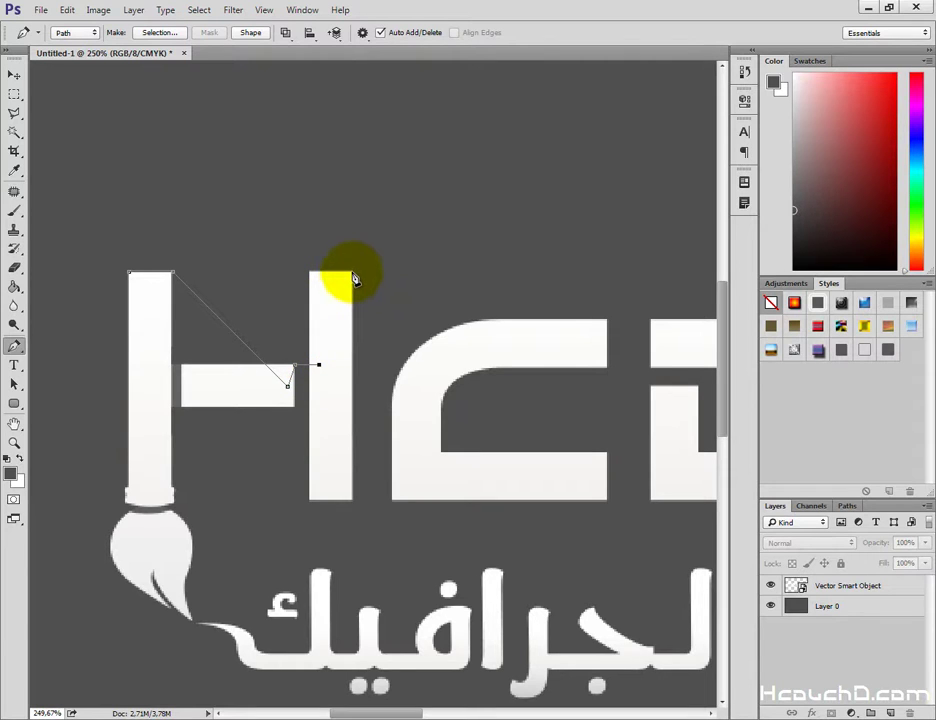
Step: Extend the path to the H's right stem top and across the second letter's corners
left_click(351, 272)
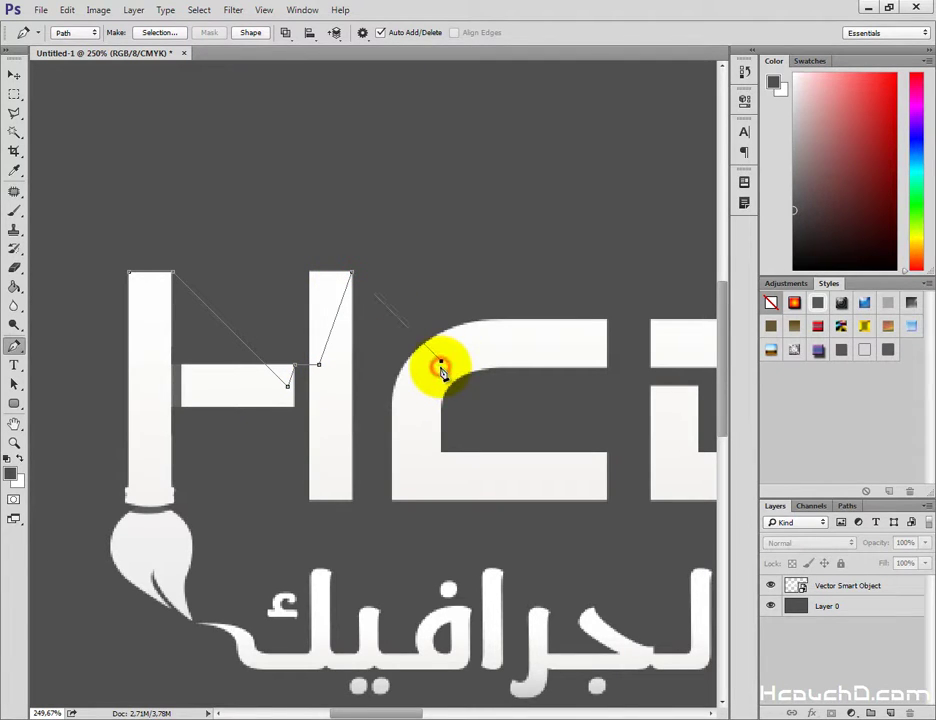
scroll(450, 365, "right", 3)
scroll(480, 345, "right", 2)
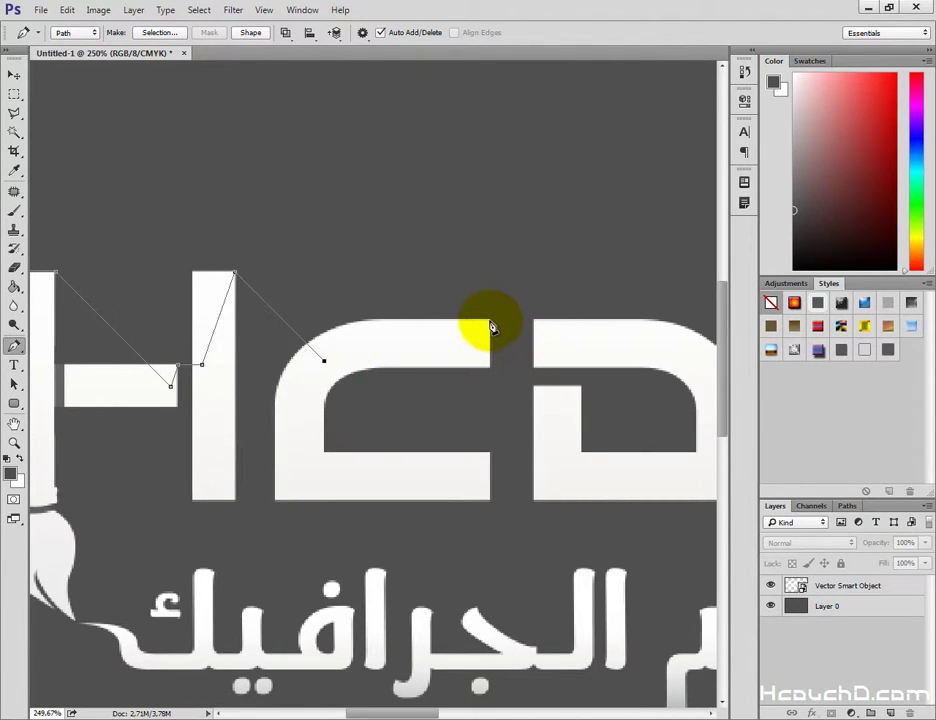
left_click(490, 326, "shift")
scroll(505, 345, "right", 2)
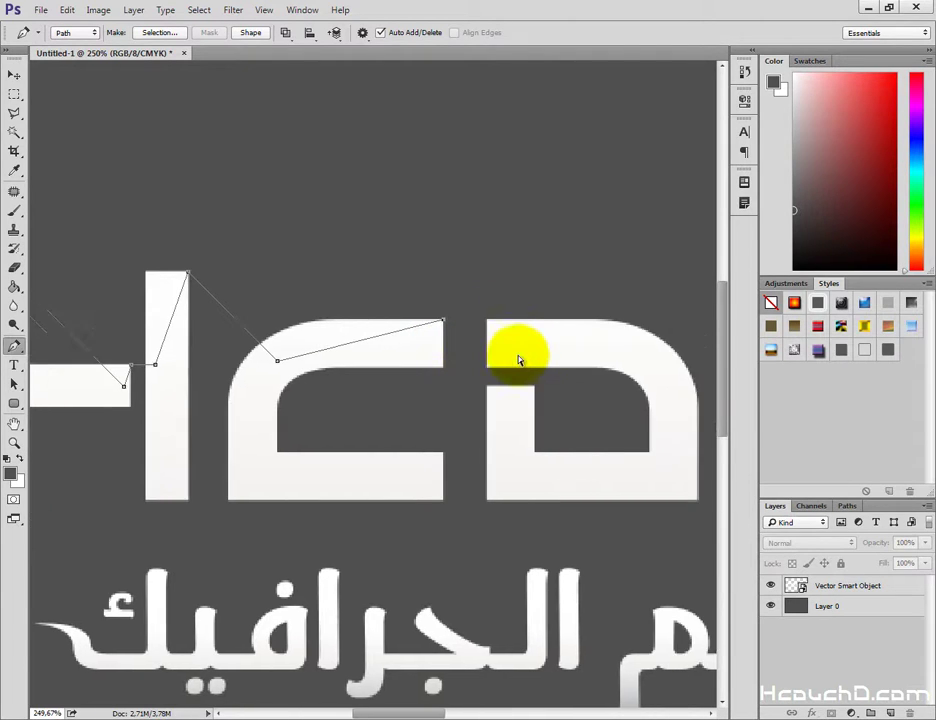
scroll(505, 360, "right", 2)
left_click(497, 358, "shift")
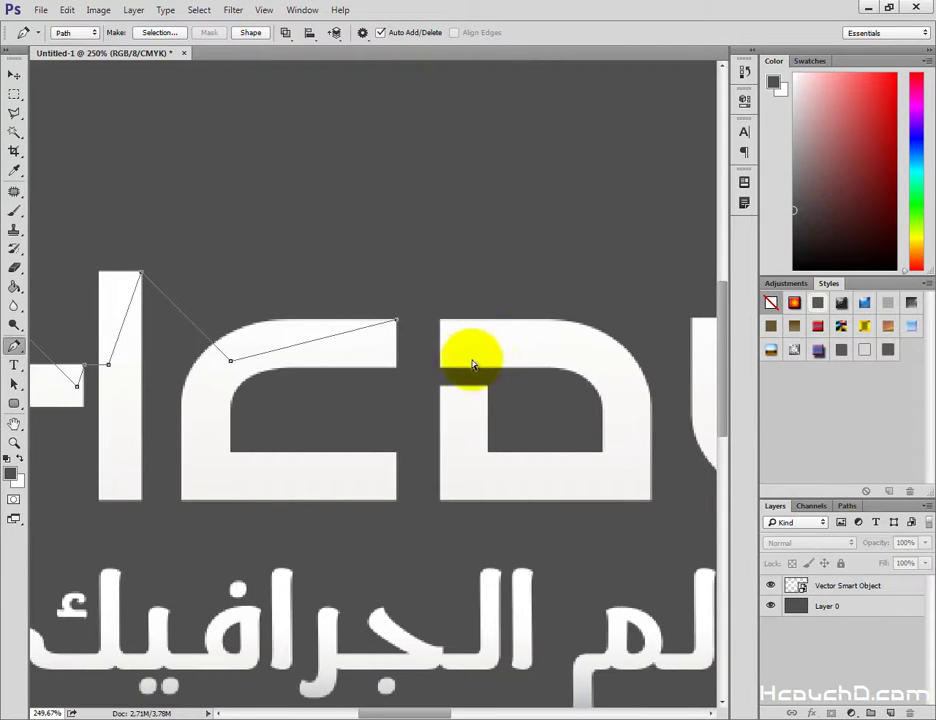
left_click(451, 367)
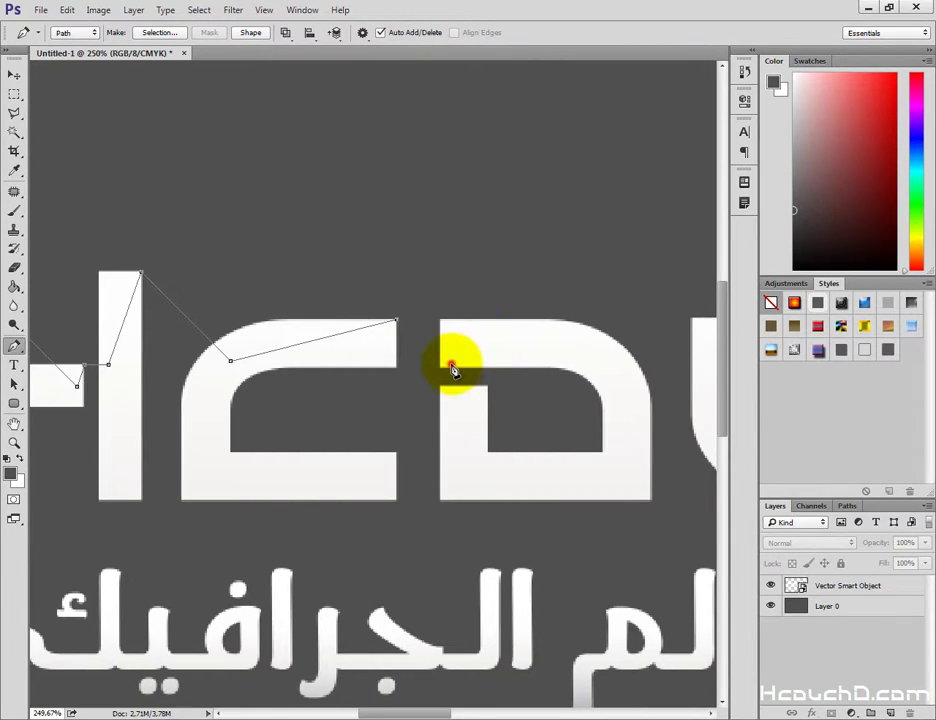
Step: Continue anchors over the third and fourth letters' upper and inner corners
left_click(617, 342)
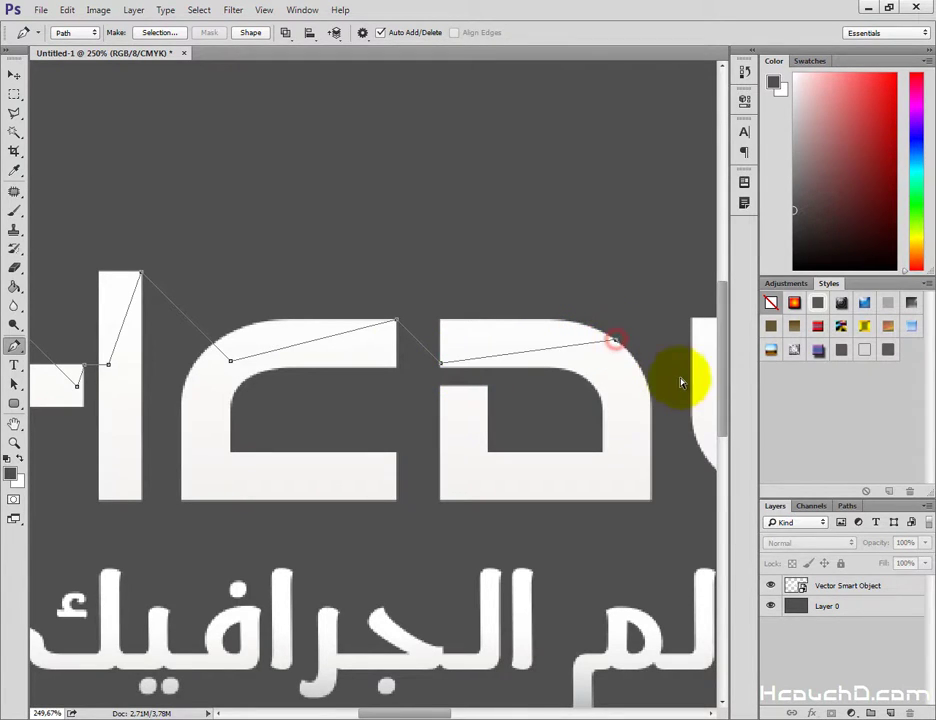
scroll(660, 395, "right", 3)
left_click(571, 423)
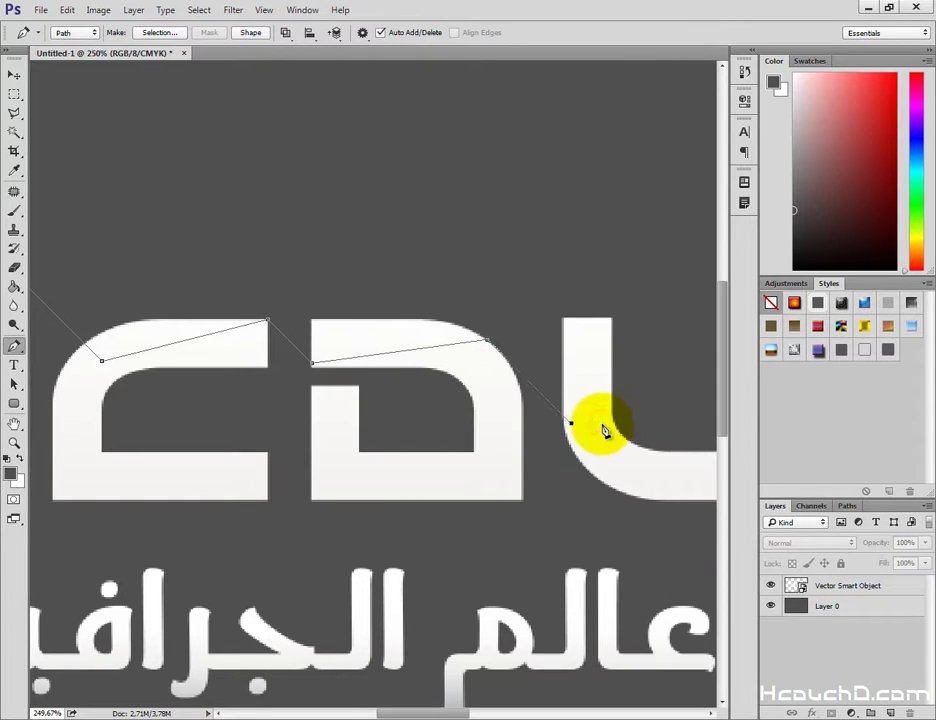
scroll(605, 430, "right", 2)
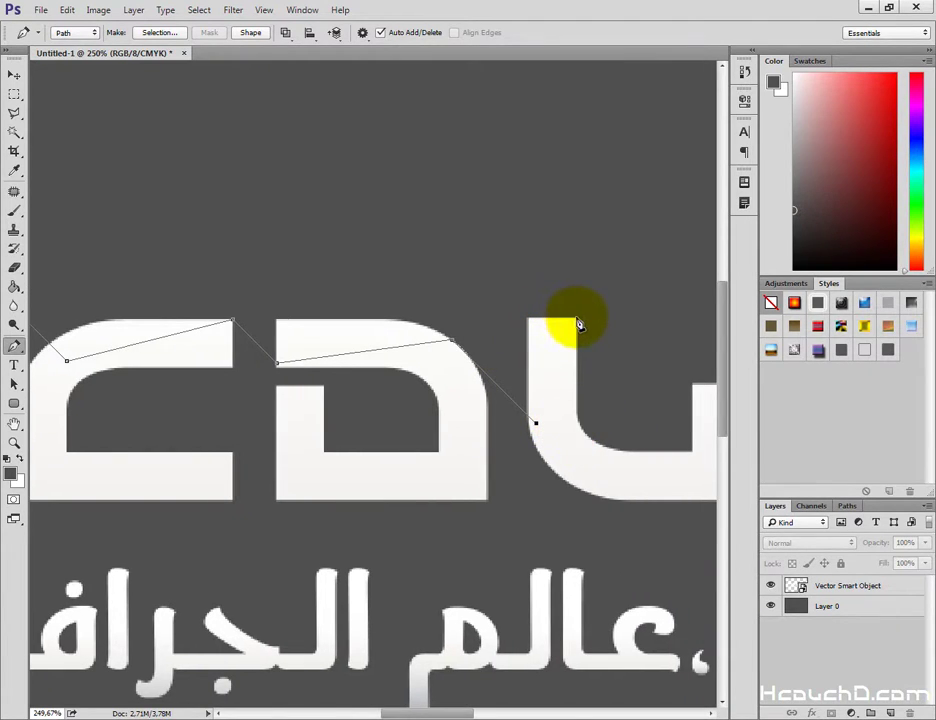
left_click(577, 320)
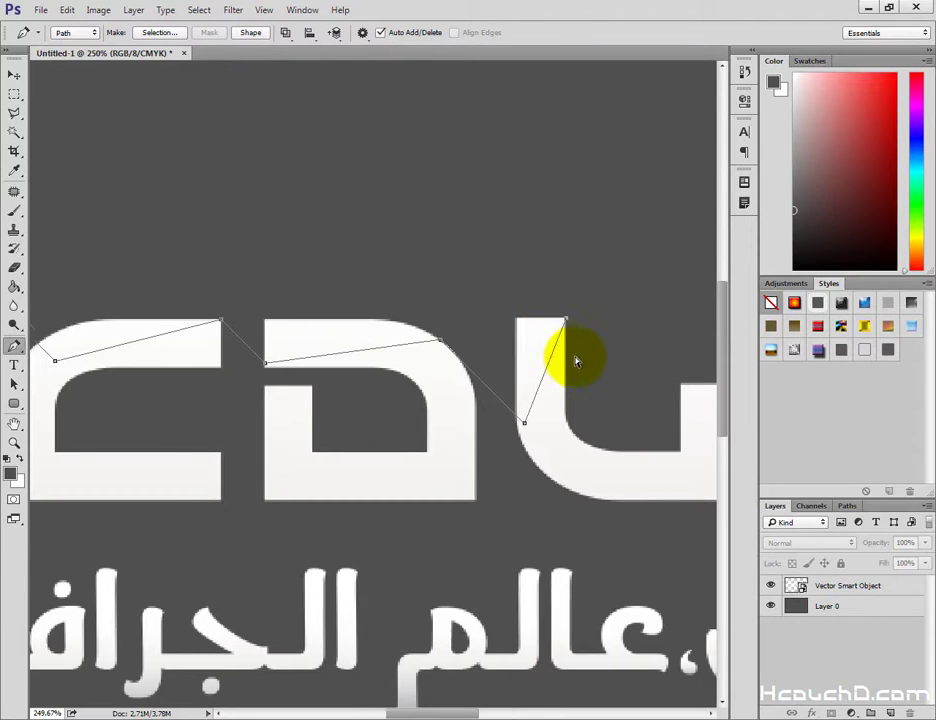
scroll(570, 380, "right", 3)
left_click(590, 483)
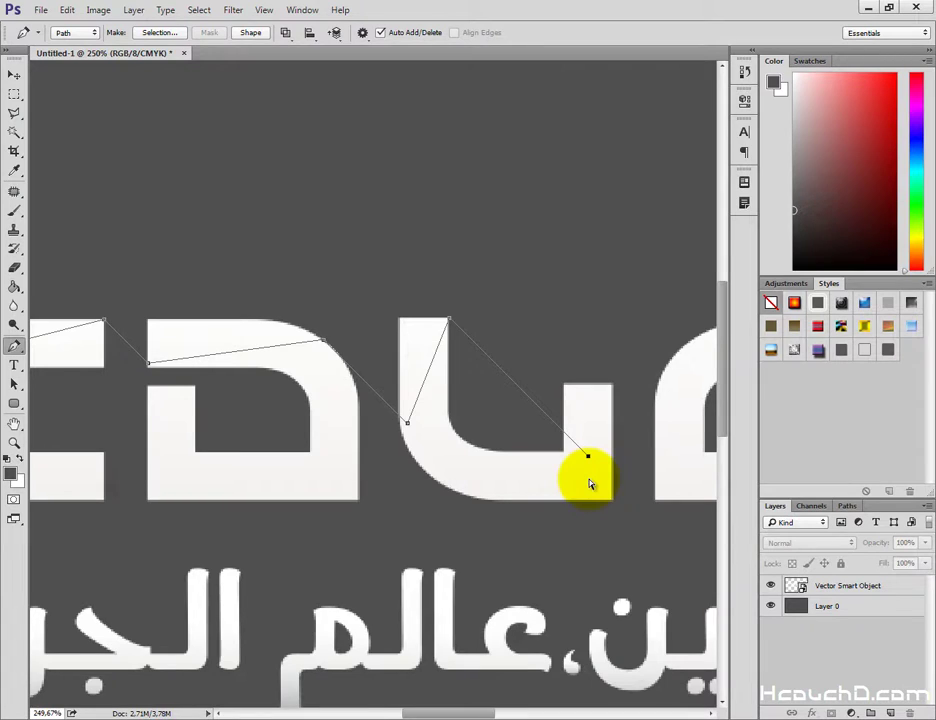
scroll(591, 485, "right", 2)
scroll(568, 445, "right", 2)
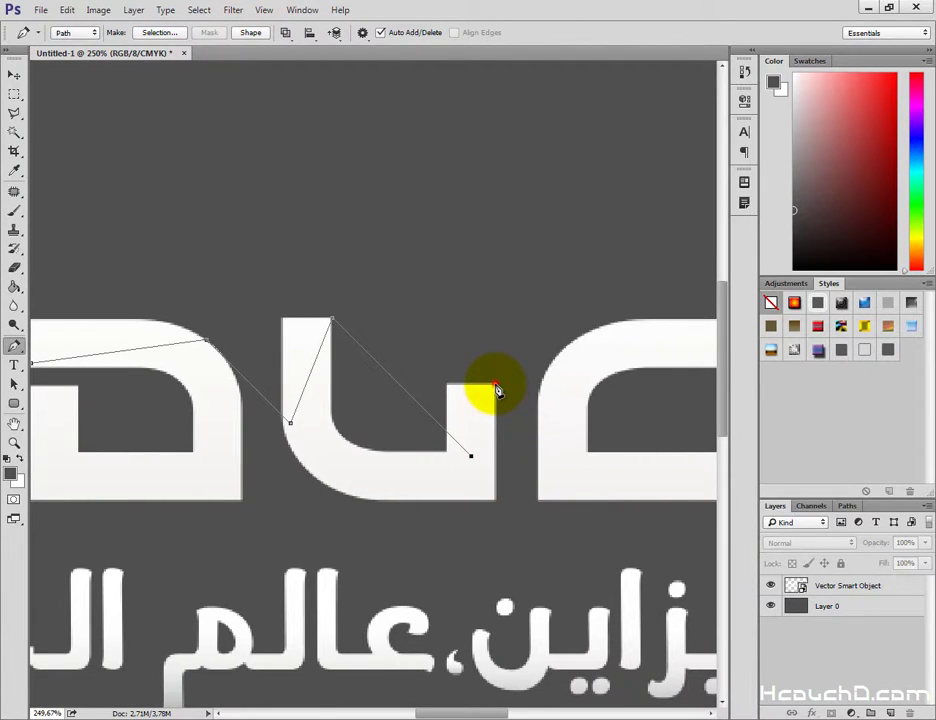
Step: Anchor the path at the c's bottom-left, inner top and upper-right corners
left_click(495, 385)
scroll(496, 430, "right", 2)
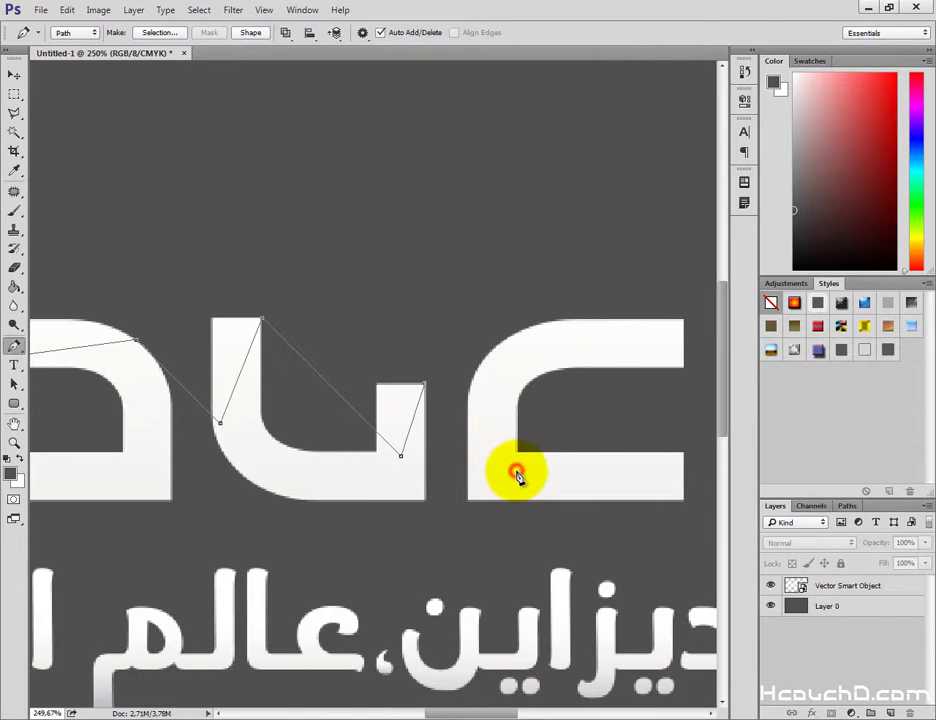
left_click(512, 470)
left_click(512, 362)
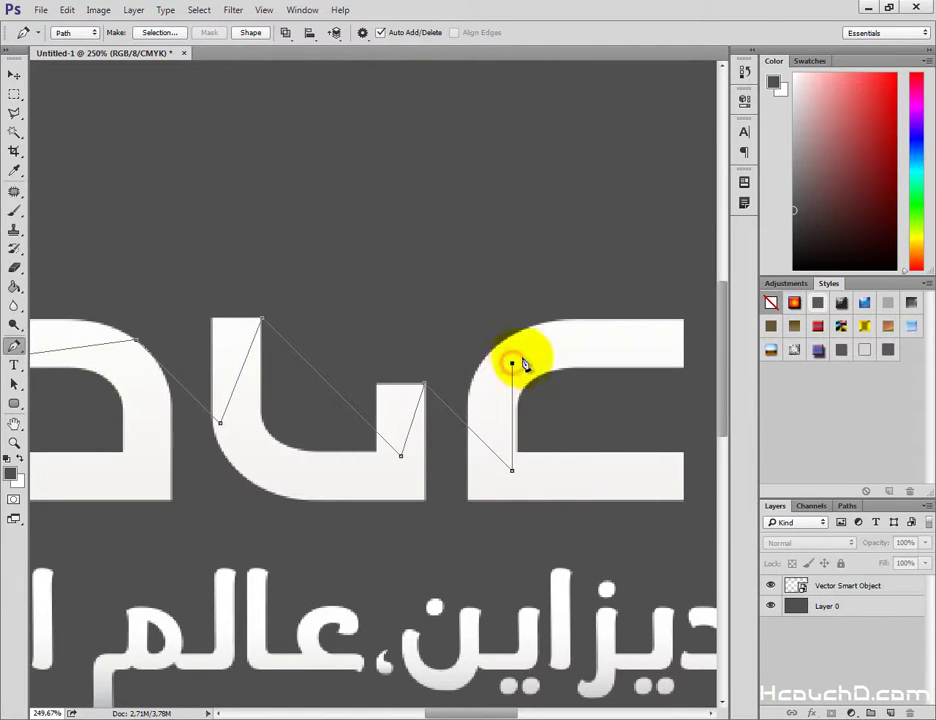
left_click(665, 328)
scroll(668, 330, "right", 2)
scroll(620, 322, "right", 2)
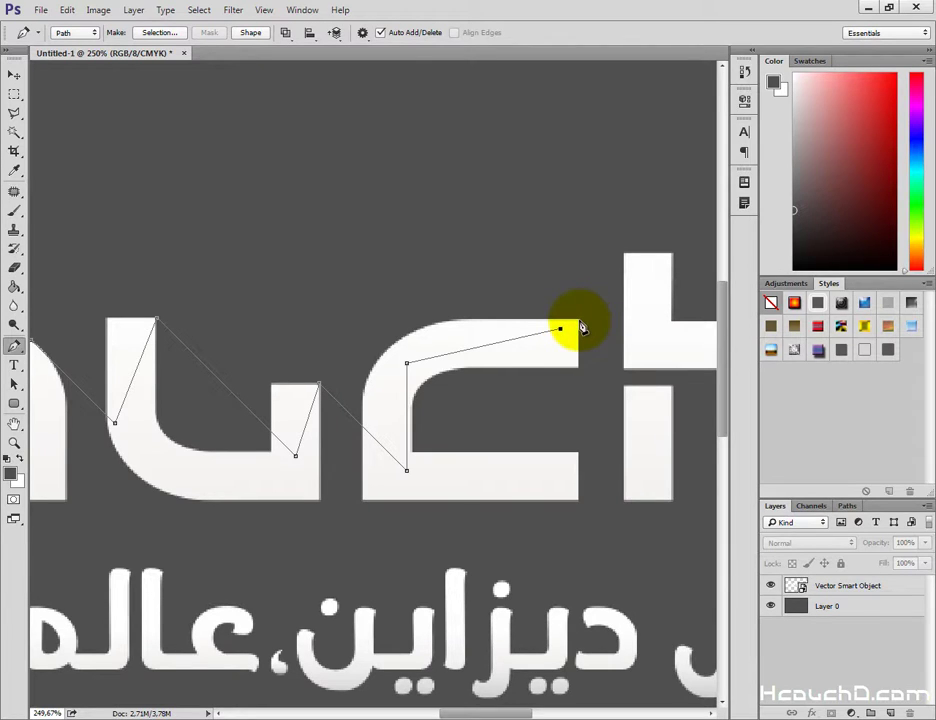
scroll(627, 410, "right", 3)
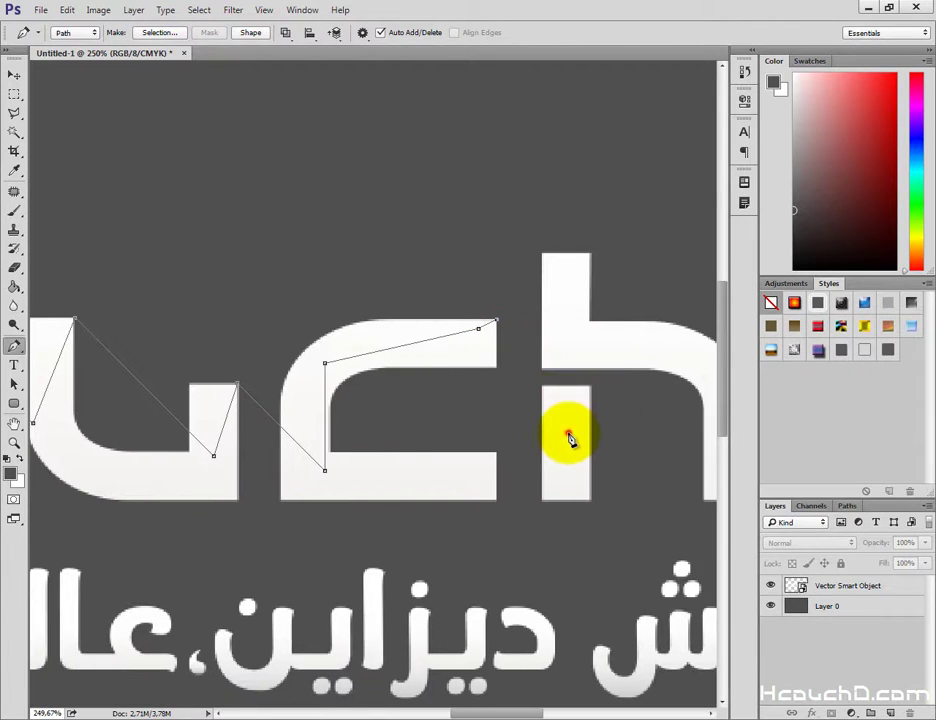
Step: Trace the h's top and curved shoulder, removing a misplaced anchor at its bottom
left_click(567, 390)
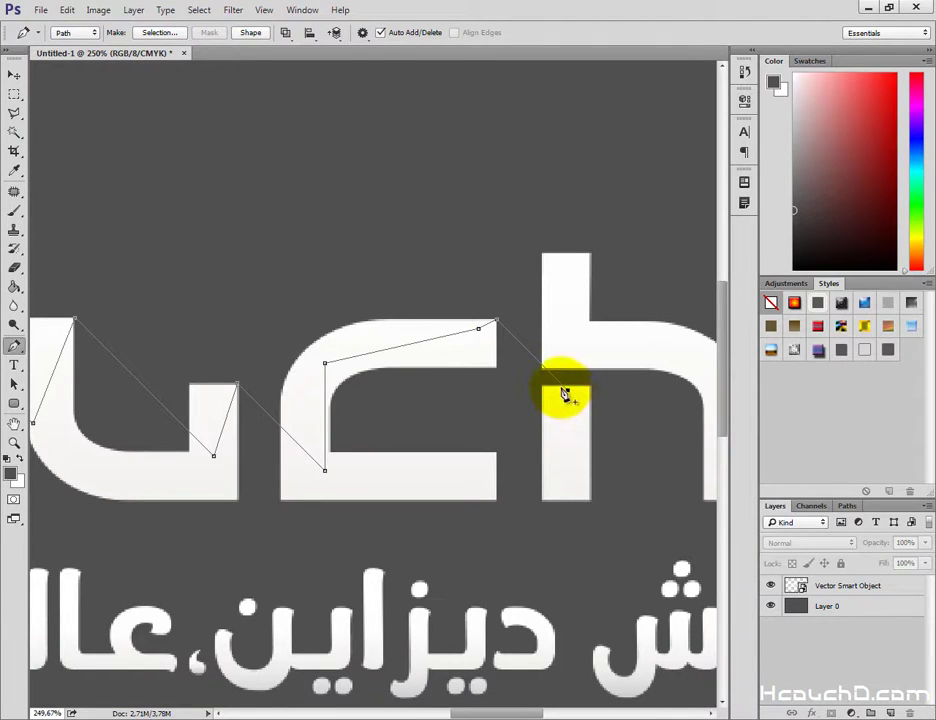
left_click(589, 253)
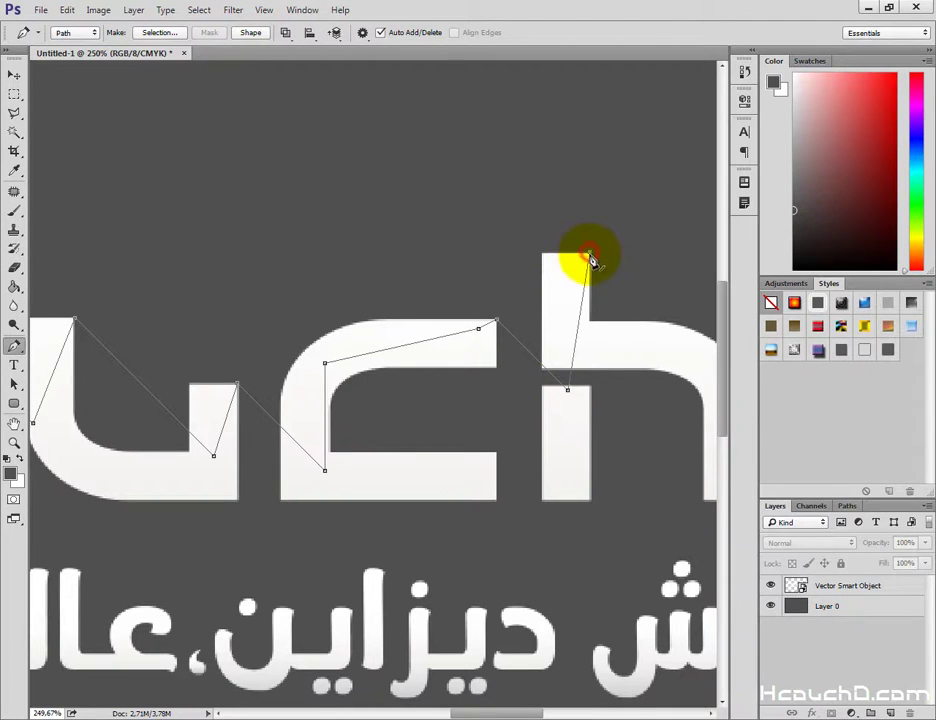
left_click(542, 365)
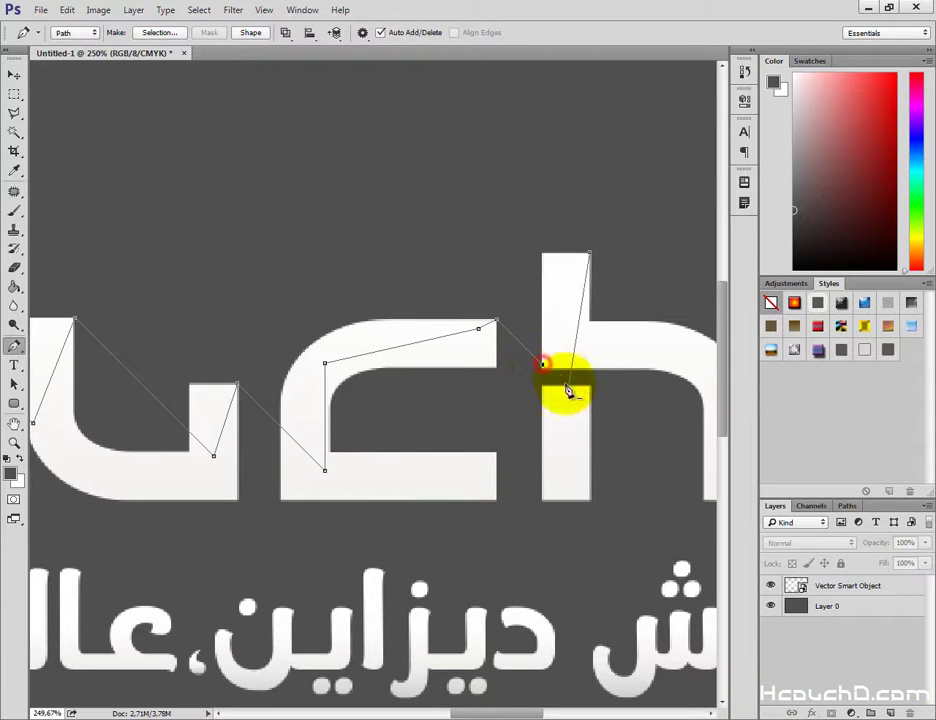
left_click(567, 390)
scroll(540, 236, "right", 1)
scroll(541, 236, "right", 2)
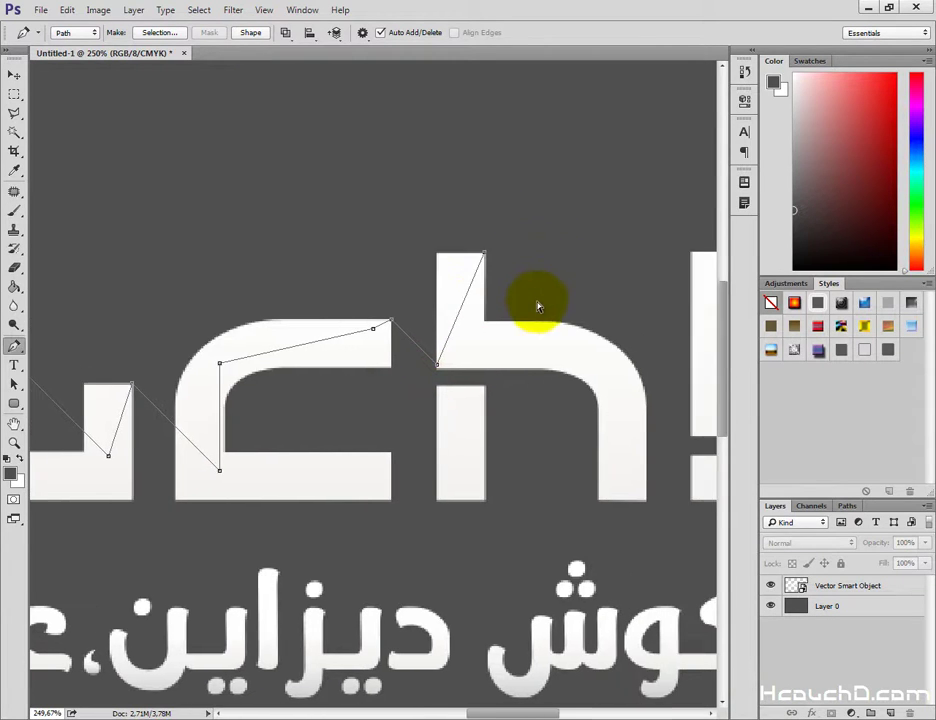
left_click_drag(539, 353, 541, 381)
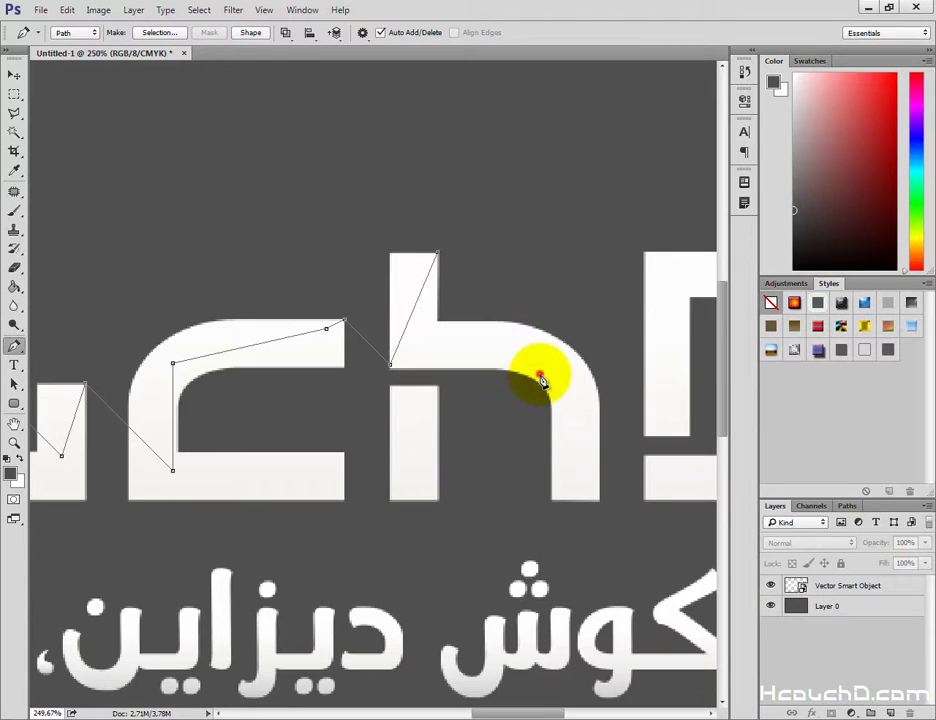
scroll(541, 381, "right", 1)
scroll(543, 378, "right", 1)
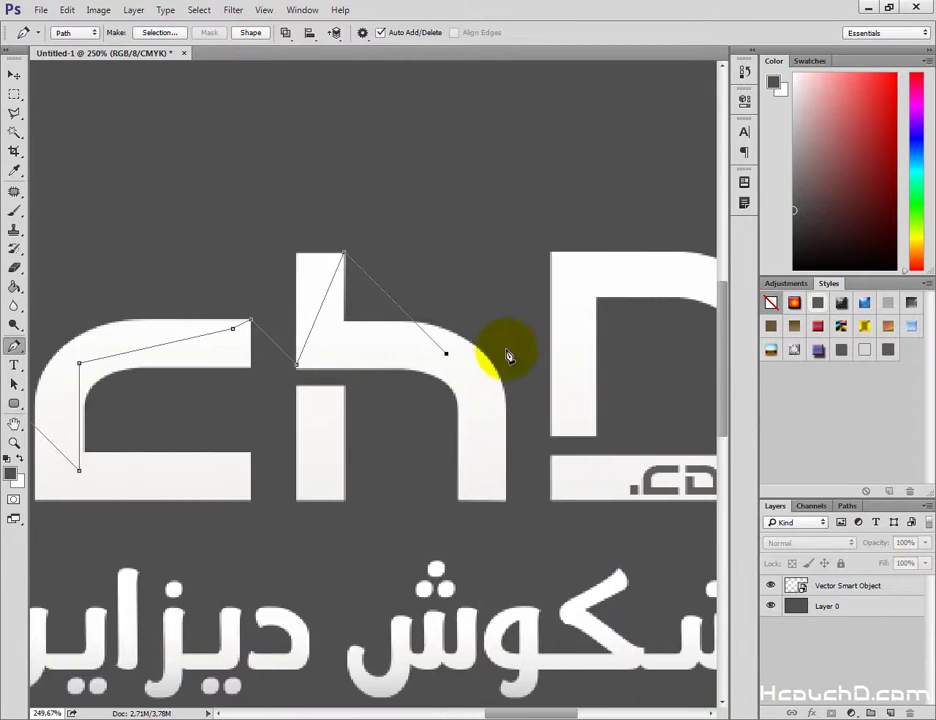
left_click(483, 354)
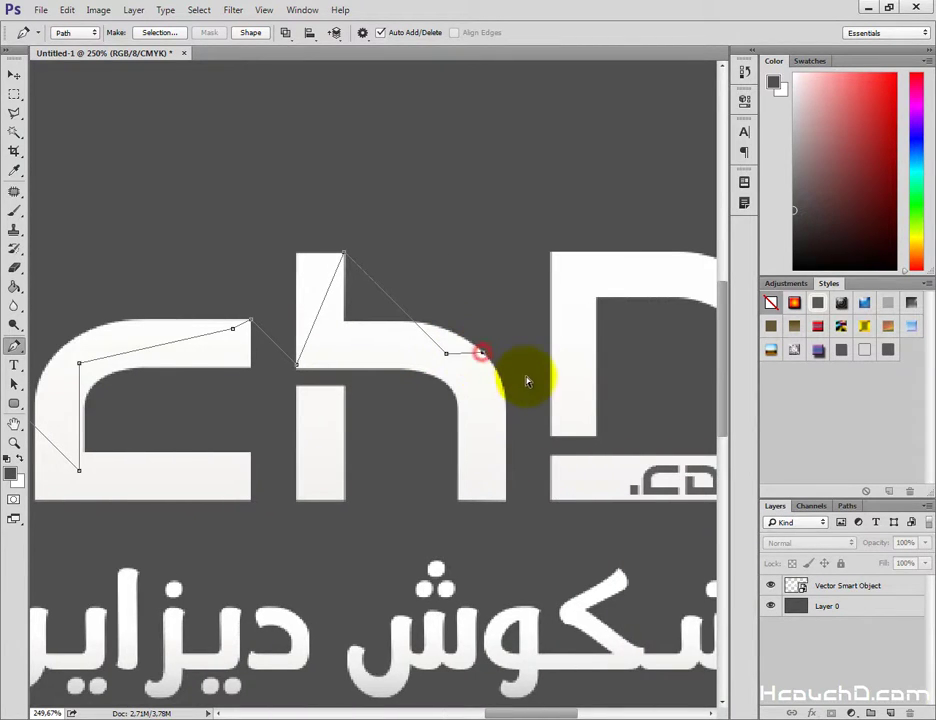
scroll(529, 380, "right", 2)
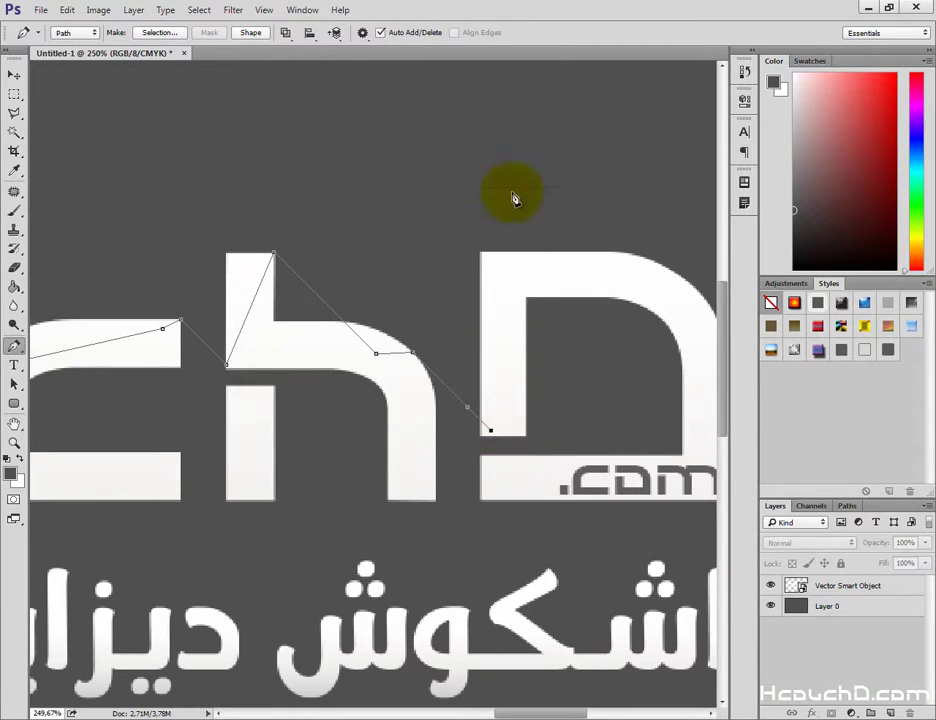
scroll(513, 250, "right", 1)
Step: Extend the path to the D stem's top and top-right, then zoom out
left_click(514, 283)
scroll(557, 287, "right", 1)
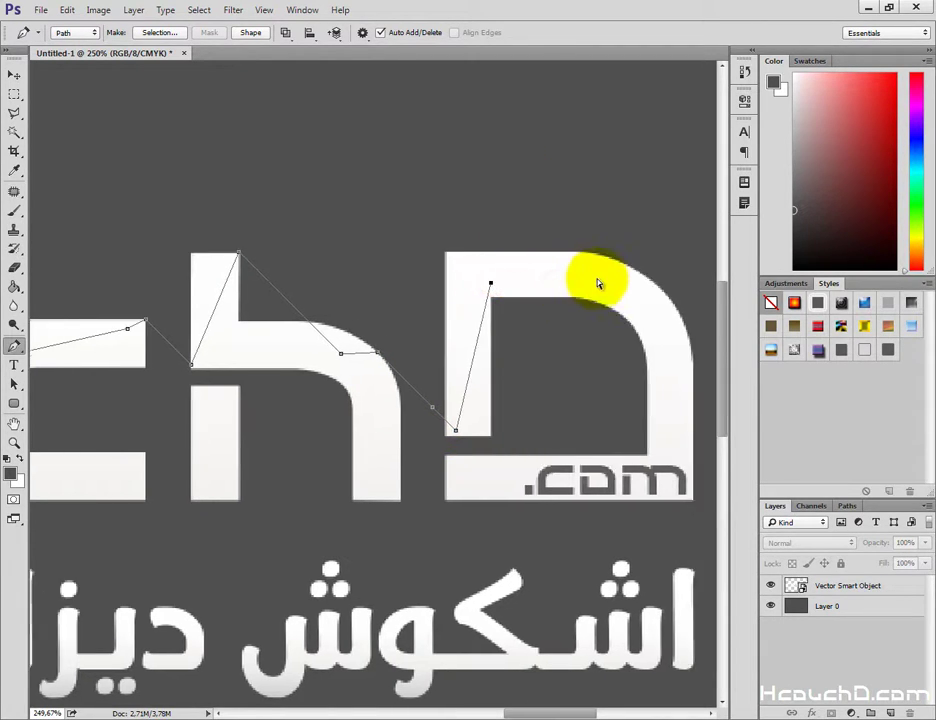
scroll(596, 282, "right", 2)
left_click(590, 289)
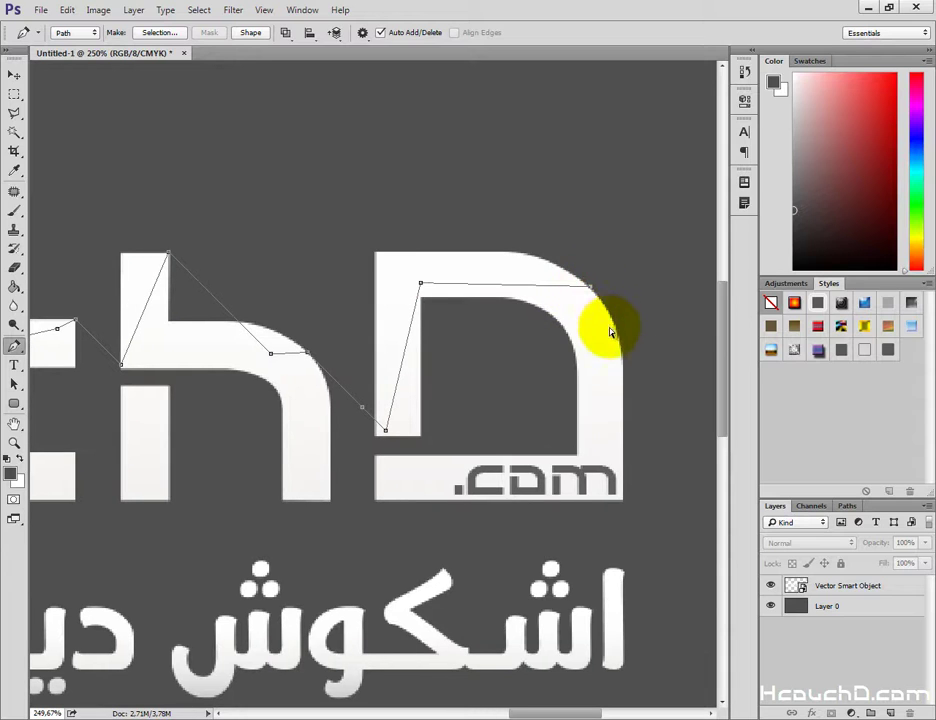
scroll(612, 328, "right", 2)
scroll(579, 404, "down", 1)
scroll(577, 408, "down", 3)
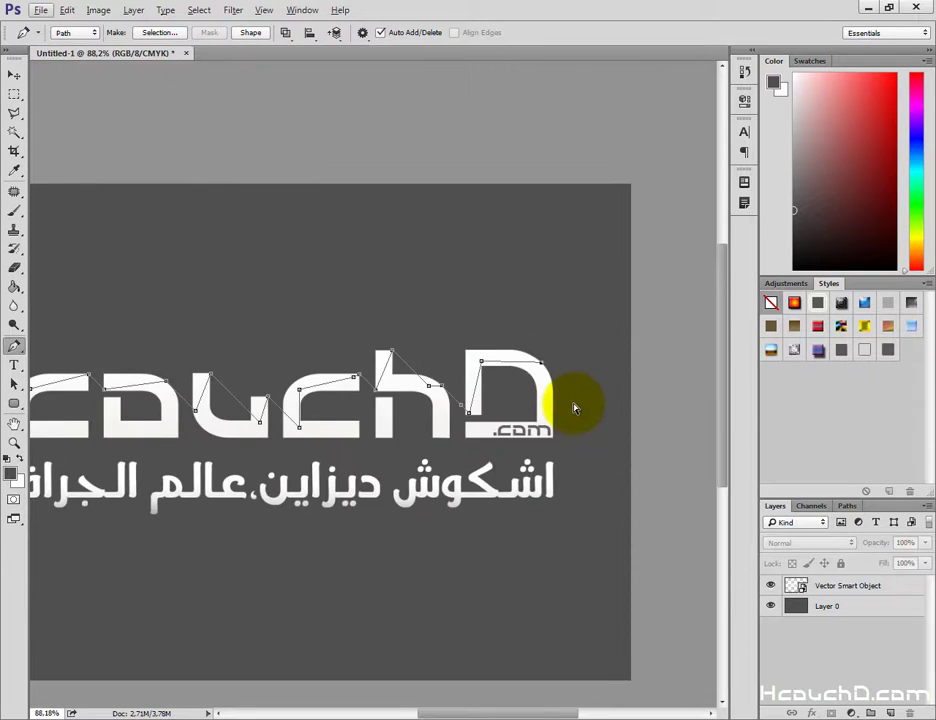
scroll(575, 401, "down", 1)
scroll(600, 410, "down", 2)
scroll(630, 420, "down", 1)
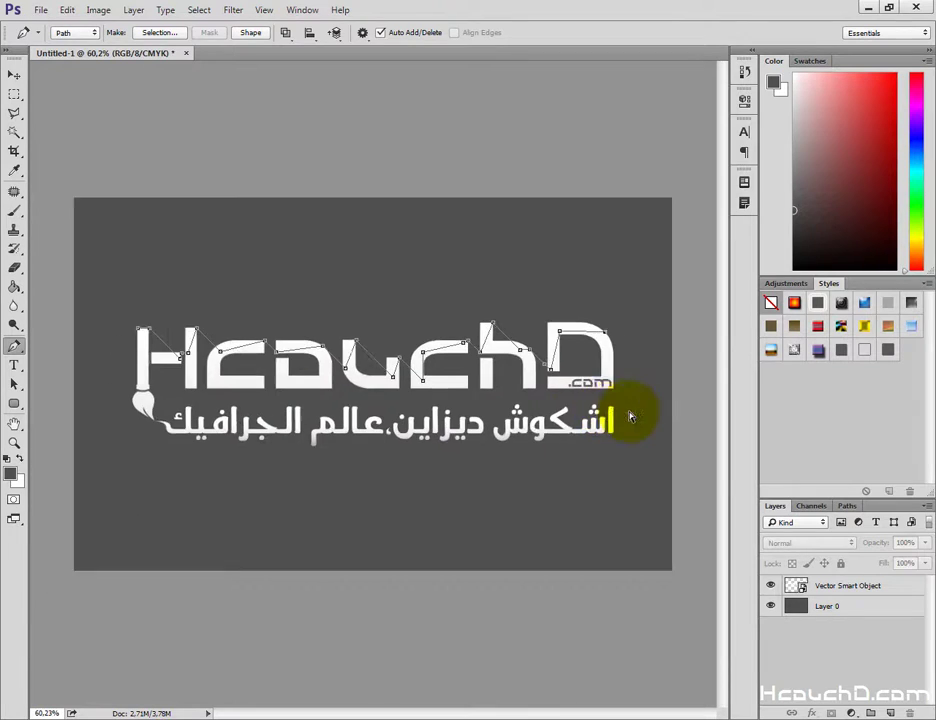
scroll(623, 410, "down", 1)
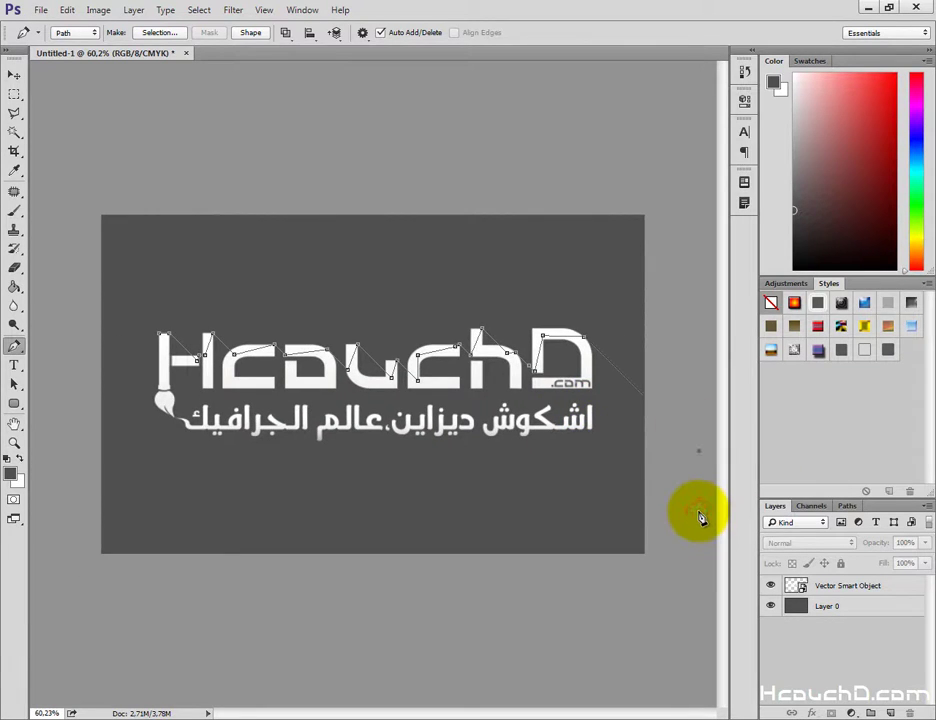
Step: Run the shadow edge past the canvas's lower right and along below the canvas bottom
left_click(698, 577)
left_click(199, 577)
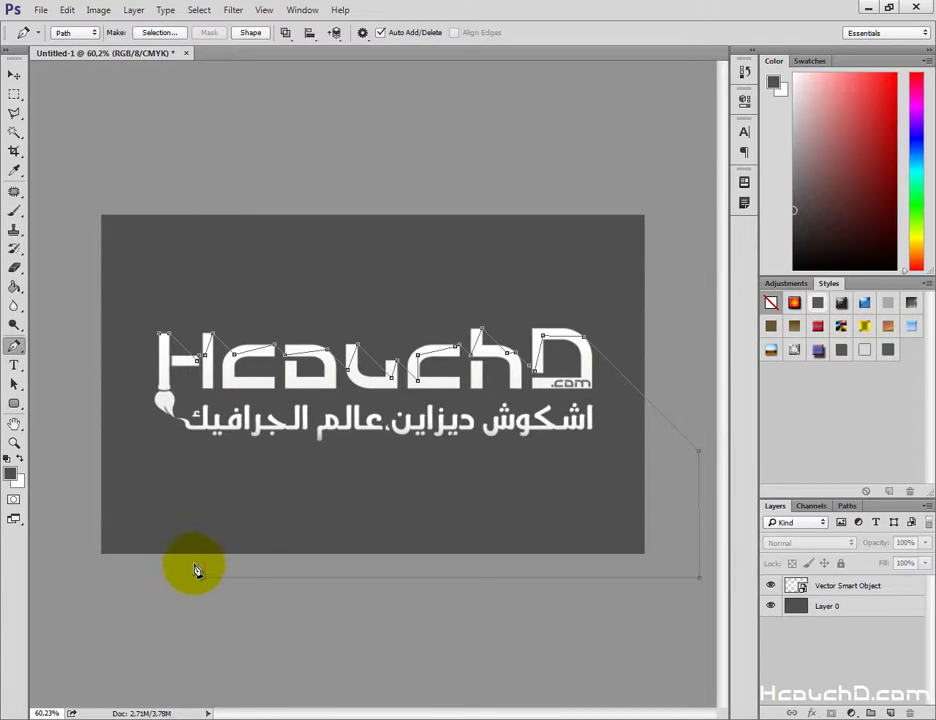
scroll(143, 565, "up", 2)
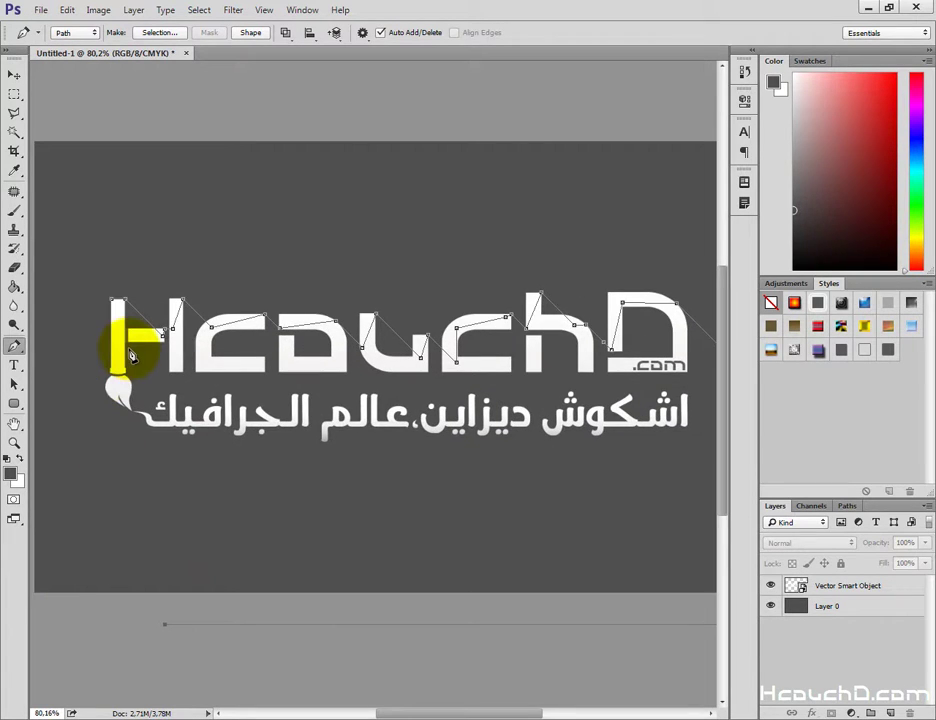
left_click(118, 320)
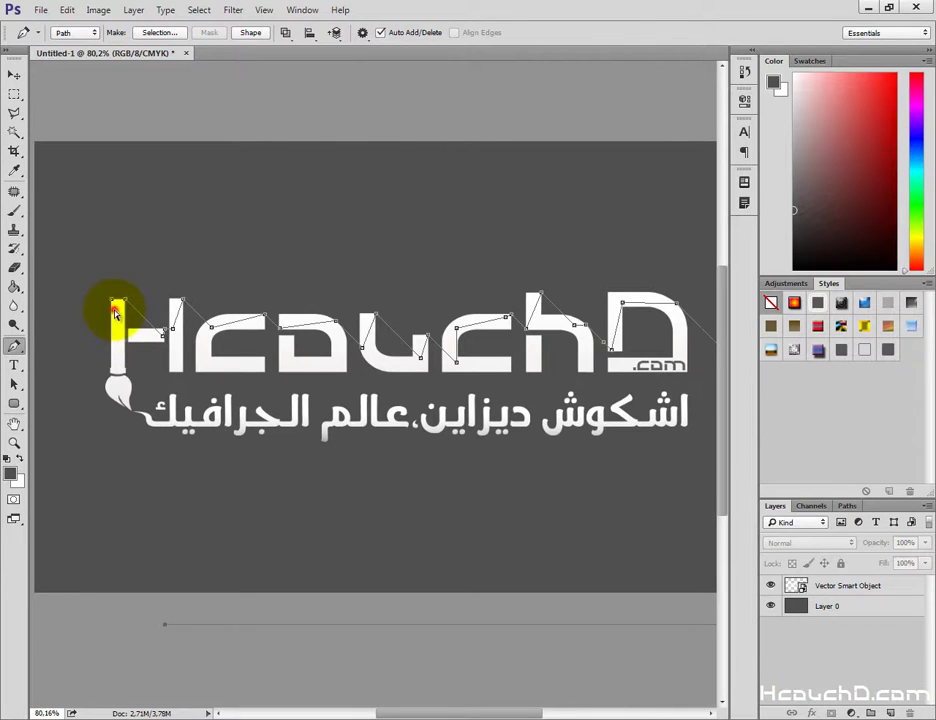
scroll(115, 311, "up", 2)
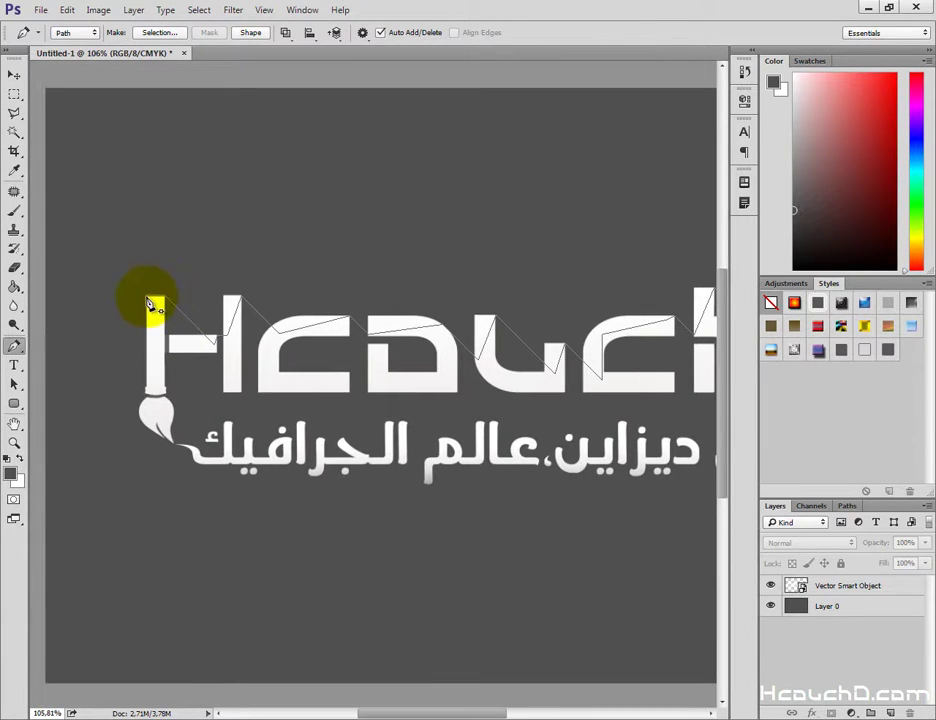
scroll(140, 360, "up", 2)
scroll(146, 397, "up", 2)
scroll(145, 402, "up", 2)
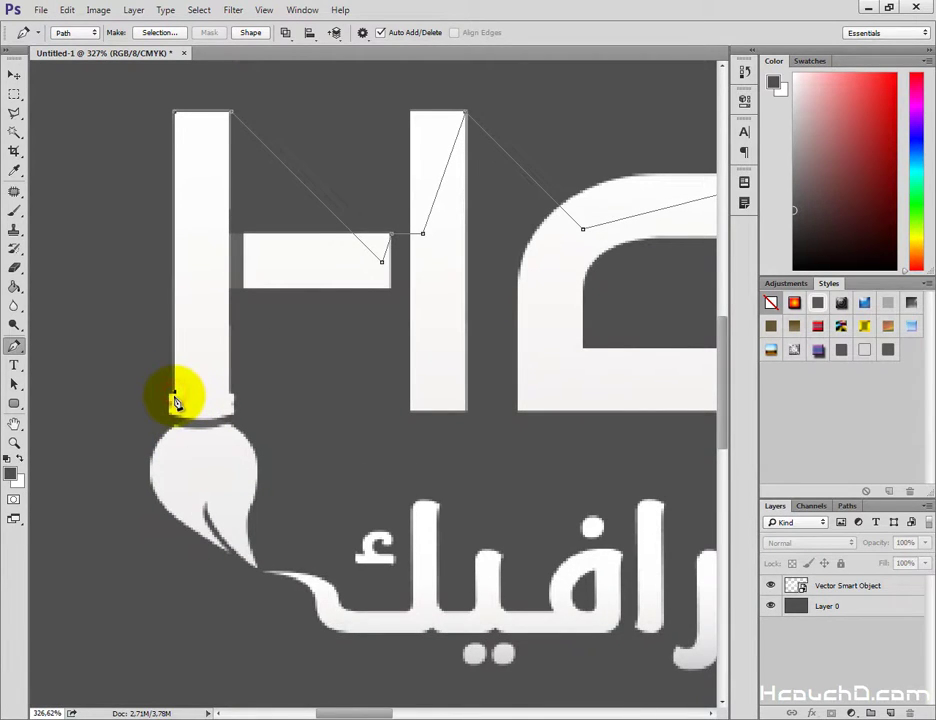
scroll(173, 399, "up", 1)
Step: Add anchors at the H stem's lower-left, the brush ferrule, its left edge and tip
left_click(173, 391)
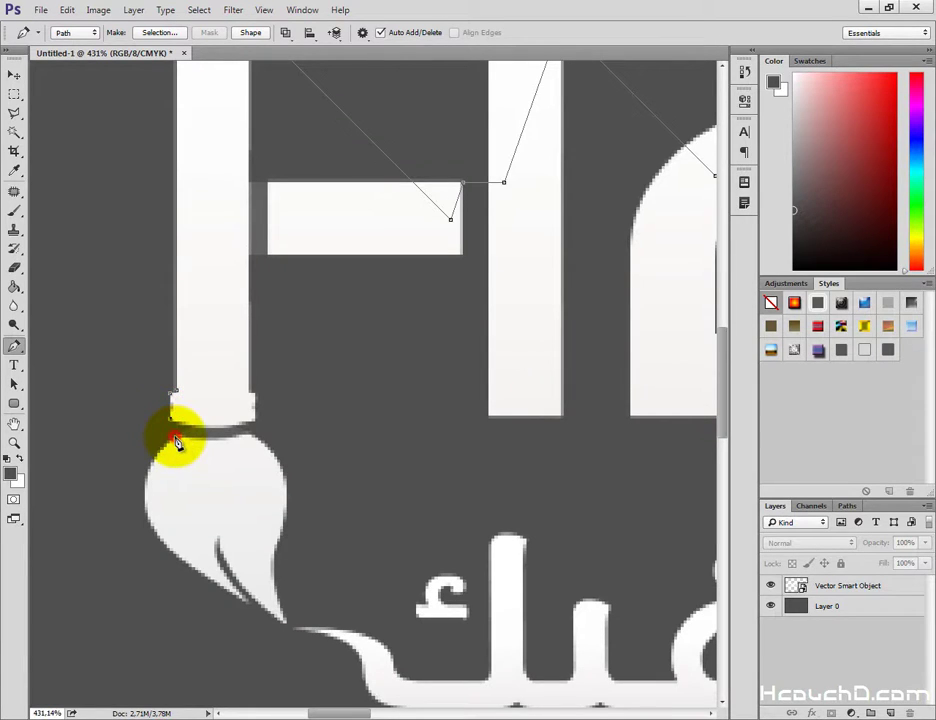
left_click(175, 439)
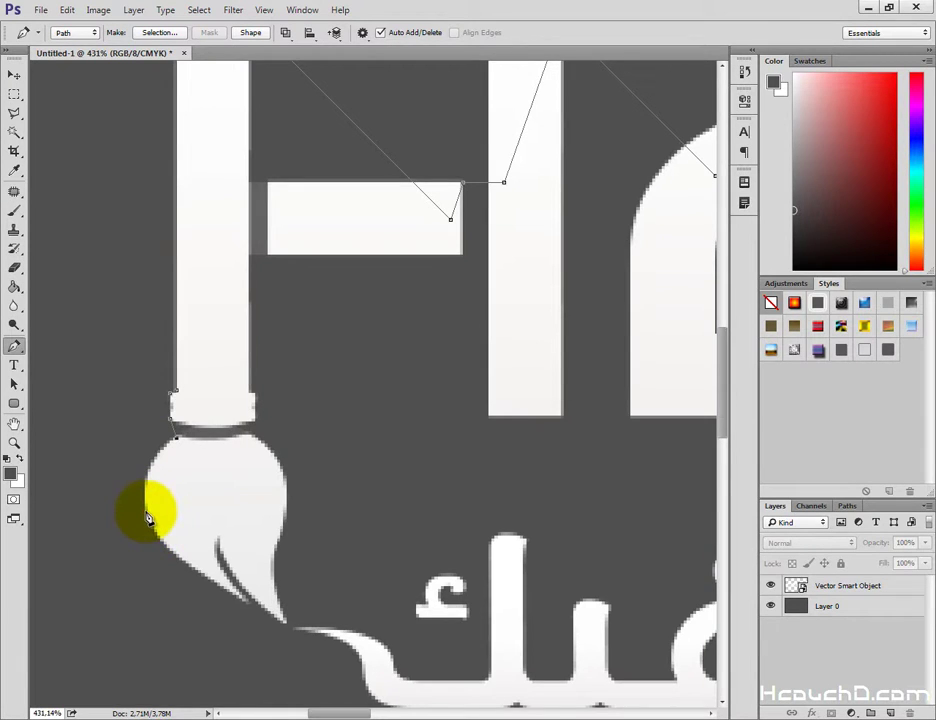
scroll(140, 470, "up", 1)
scroll(250, 413, "up", 1)
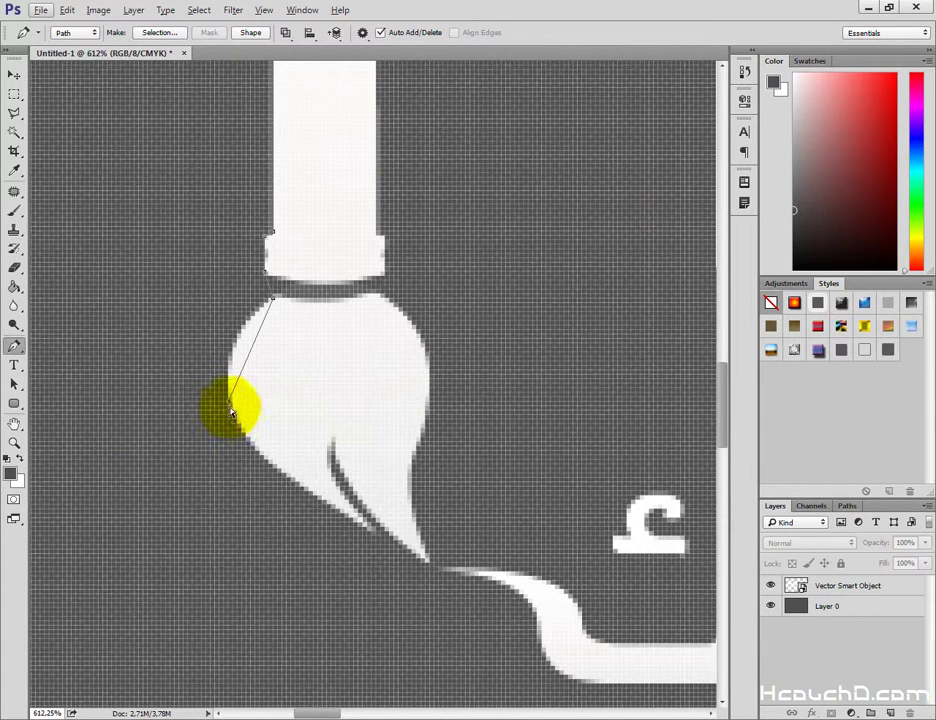
left_click_drag(229, 405, 240, 436)
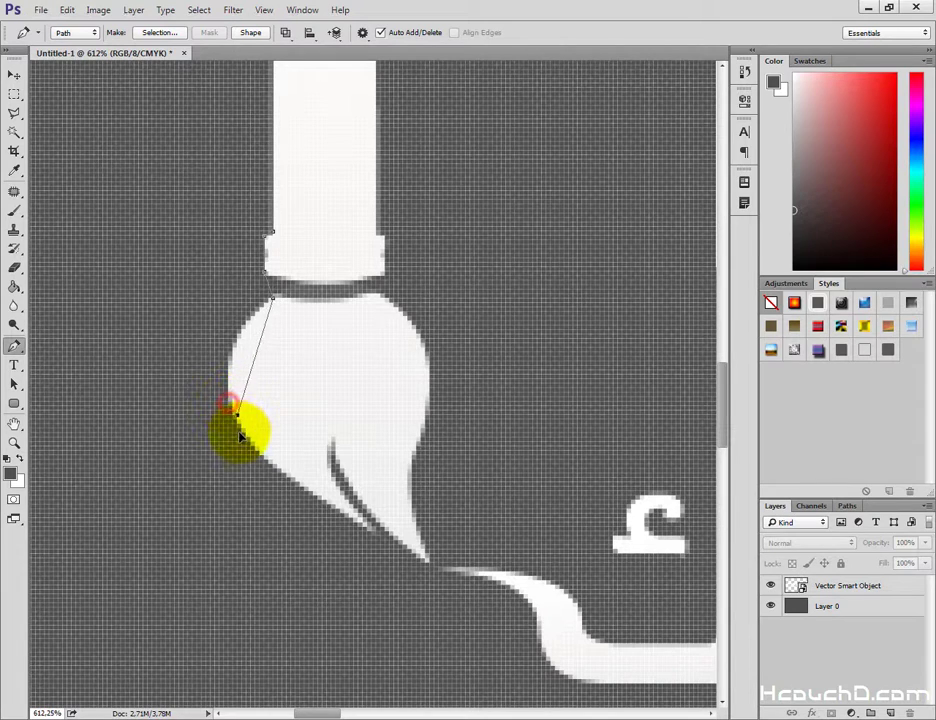
scroll(312, 524, "down", 2)
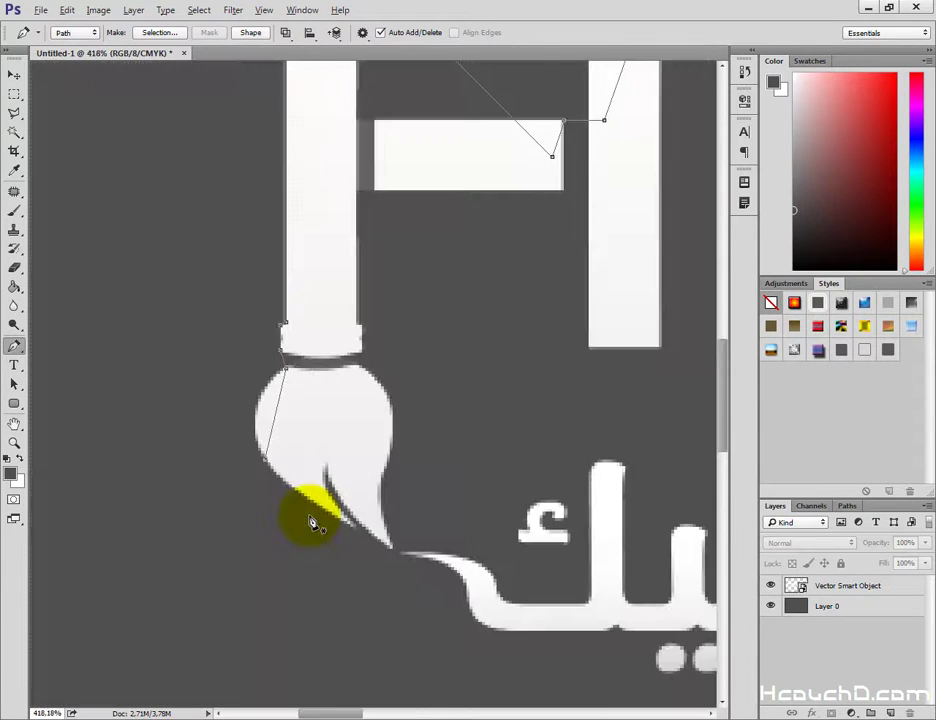
scroll(282, 460, "down", 3)
left_click(282, 480)
scroll(300, 553, "down", 2)
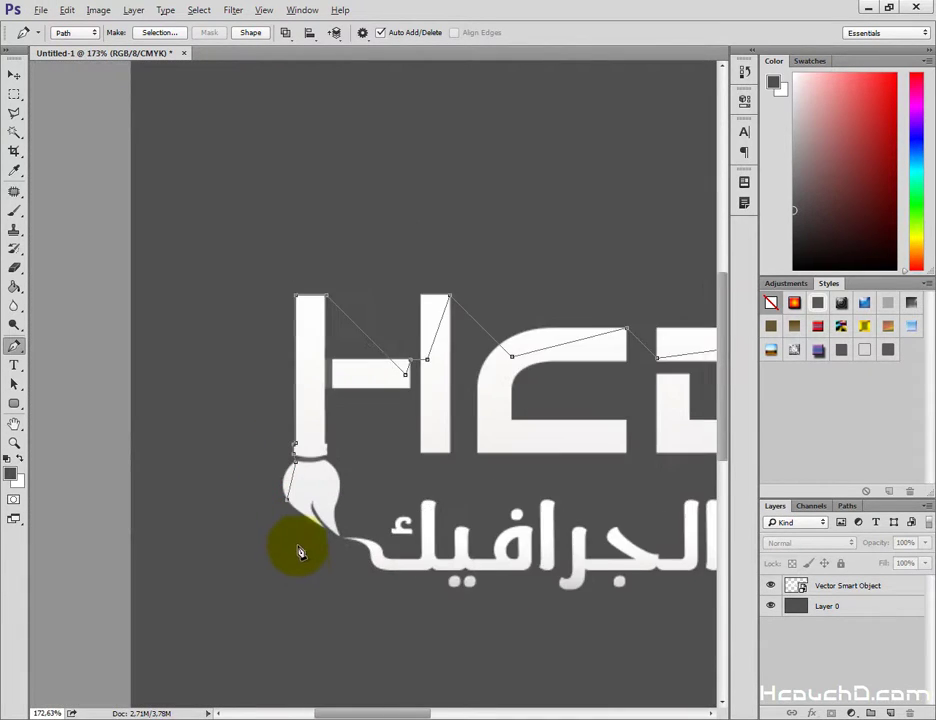
scroll(300, 553, "down", 2)
scroll(303, 555, "down", 1)
scroll(303, 555, "down", 3)
scroll(303, 555, "down", 2)
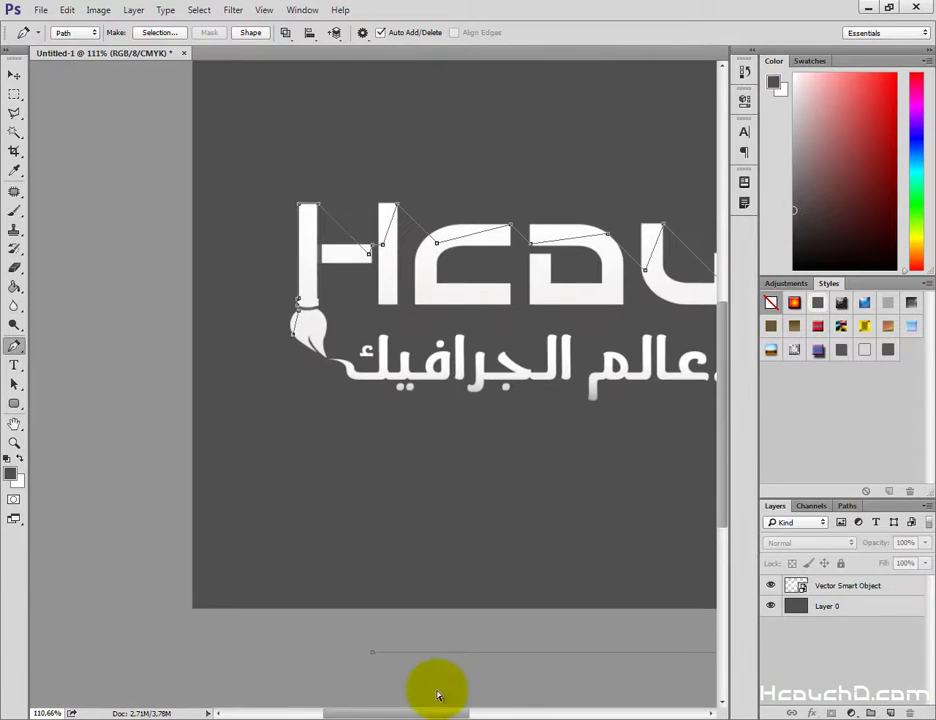
Step: Extend the path diagonally below the canvas, close it at the start, and select Layer 0
left_click(571, 641)
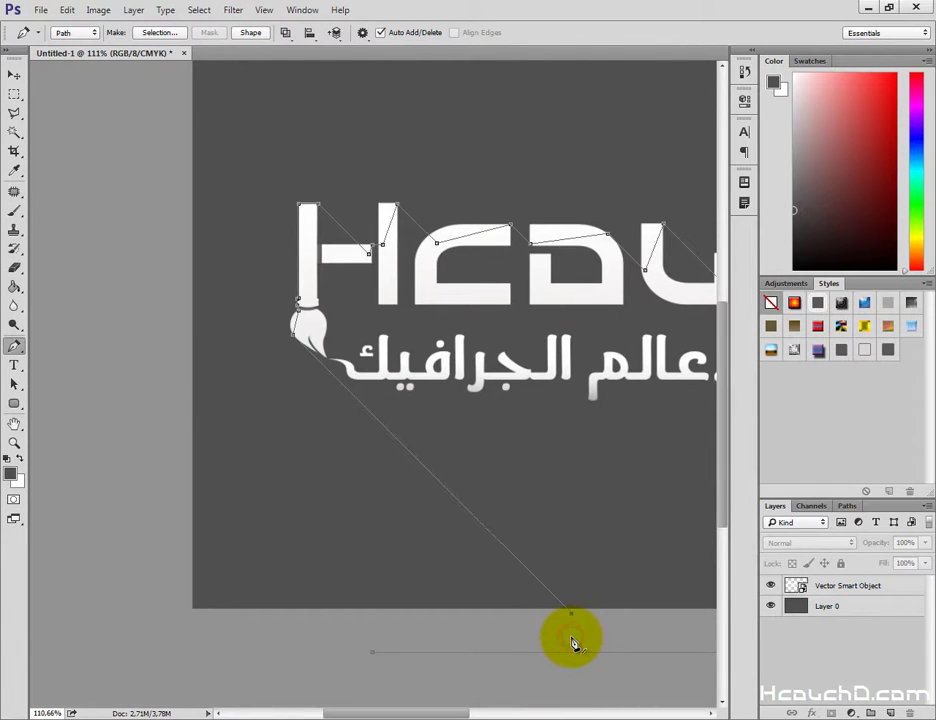
left_click(361, 652)
scroll(522, 657, "down", 3)
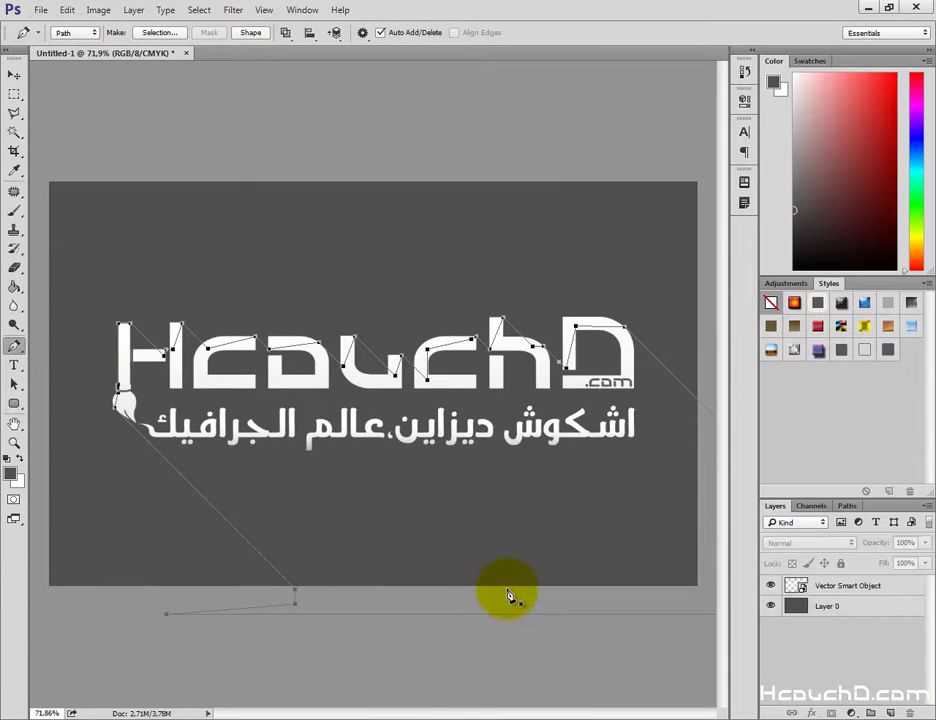
left_click(854, 600)
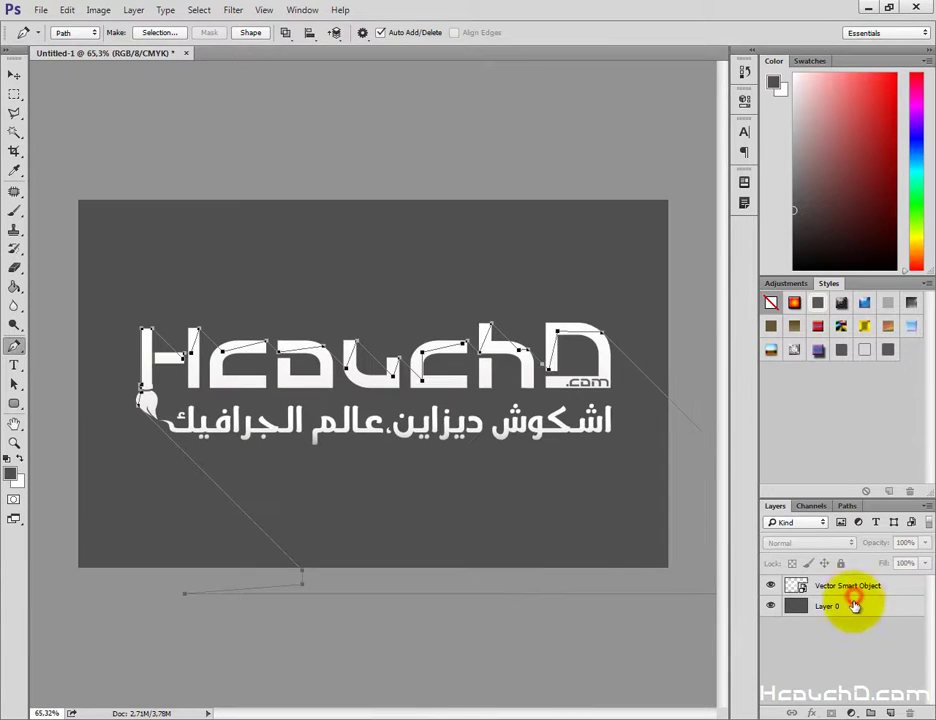
Step: Add Layer 1 and fill the shadow path with black #000000 via Fill Path
left_click(889, 714)
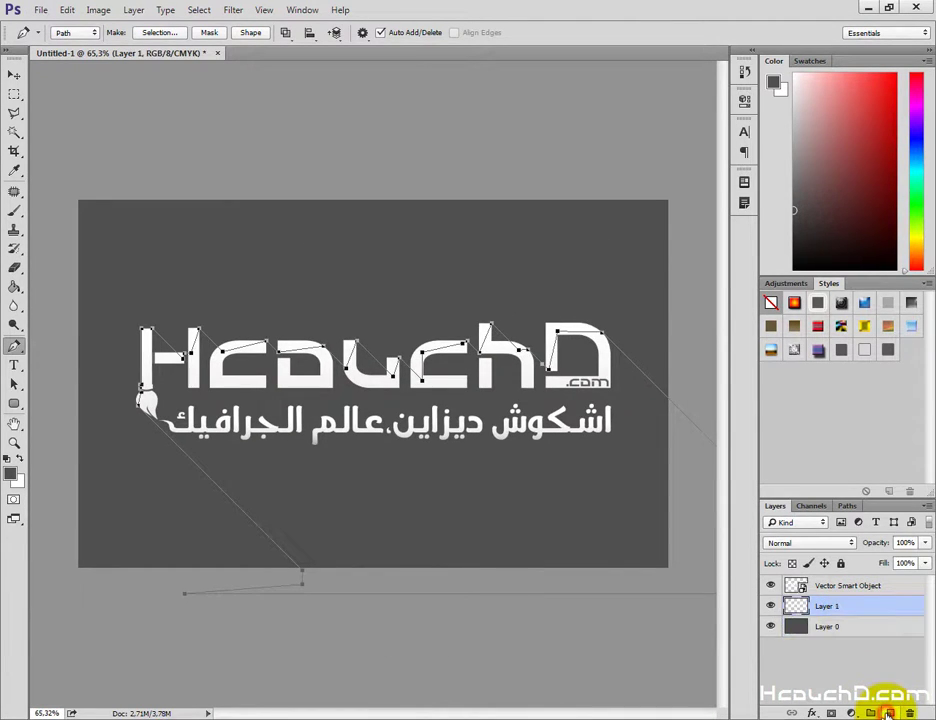
right_click(393, 430)
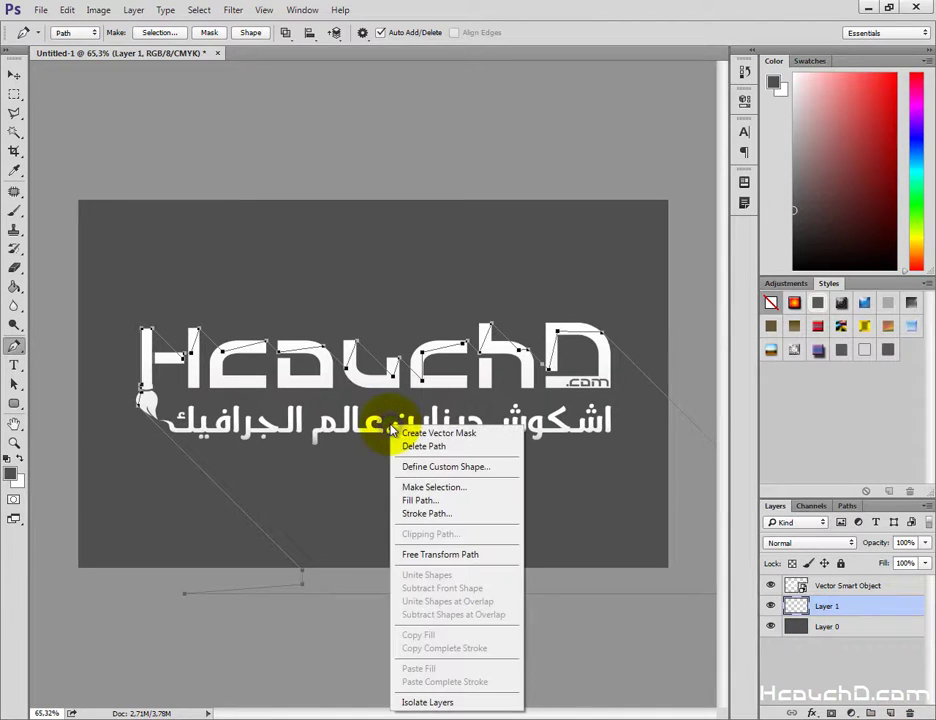
left_click(492, 502)
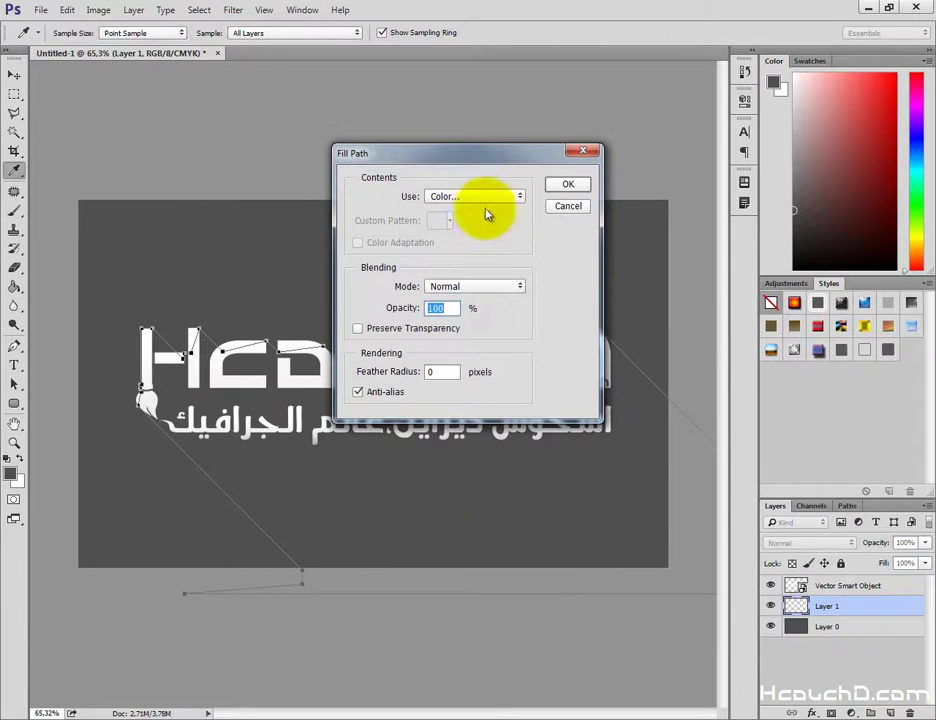
left_click(478, 196)
left_click(477, 233)
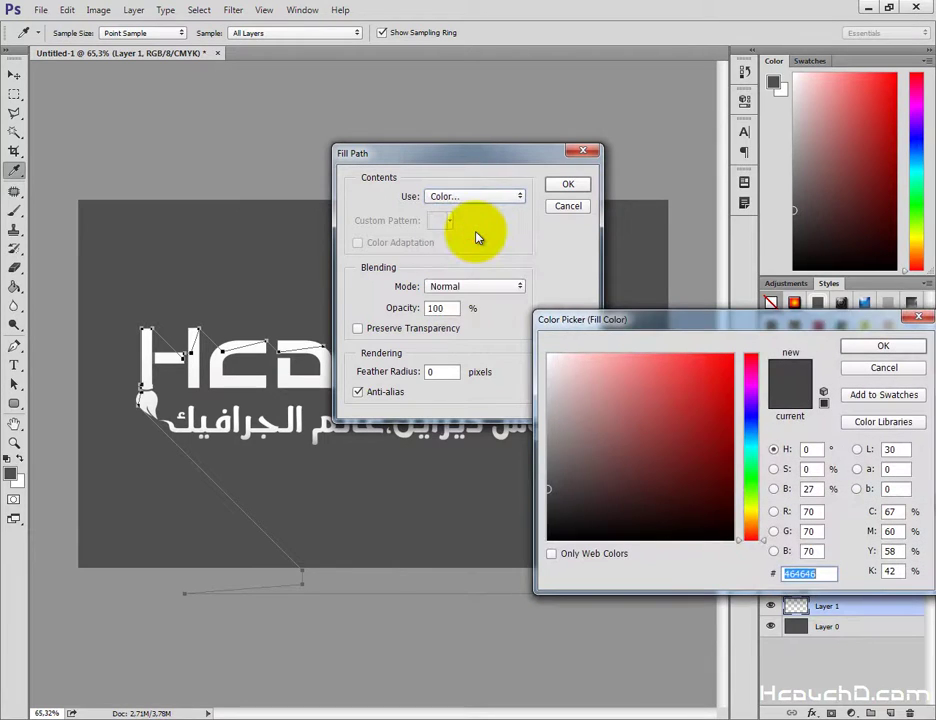
left_click_drag(539, 537, 527, 550)
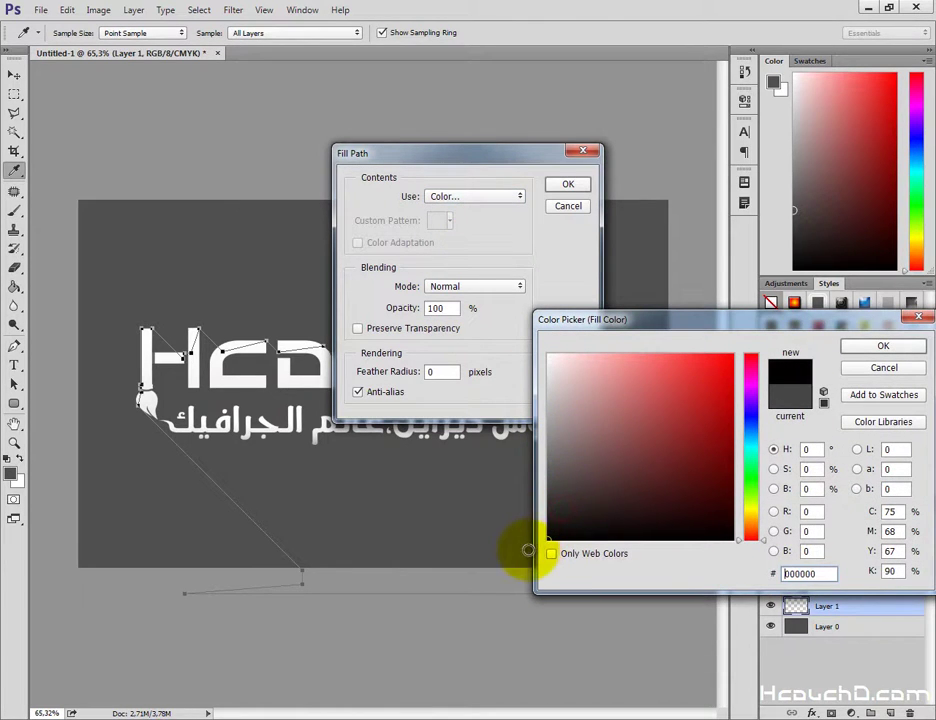
left_click(873, 350)
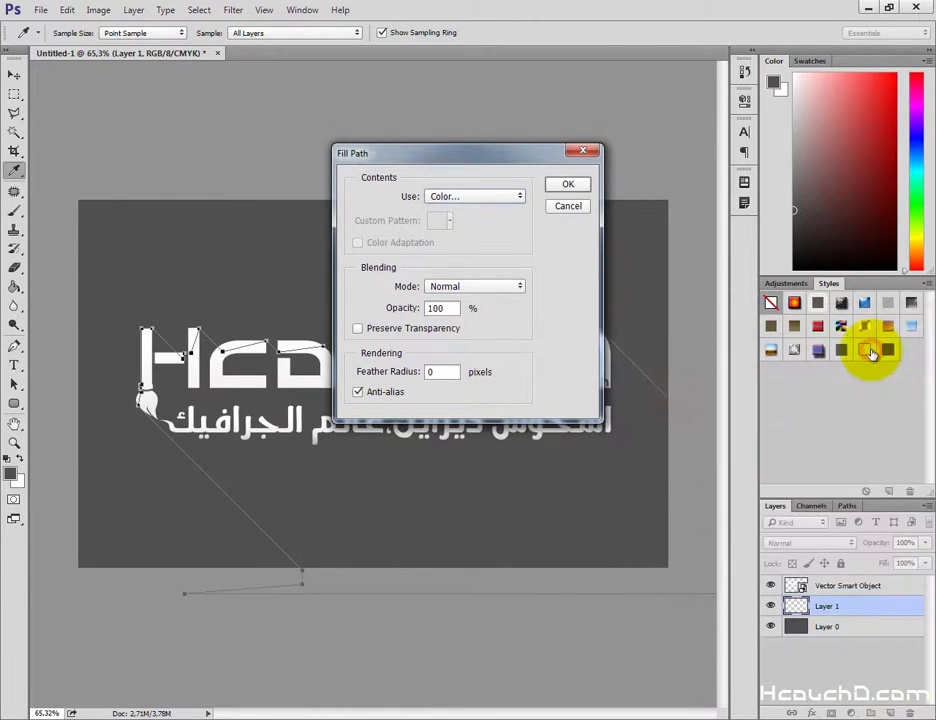
left_click(568, 186)
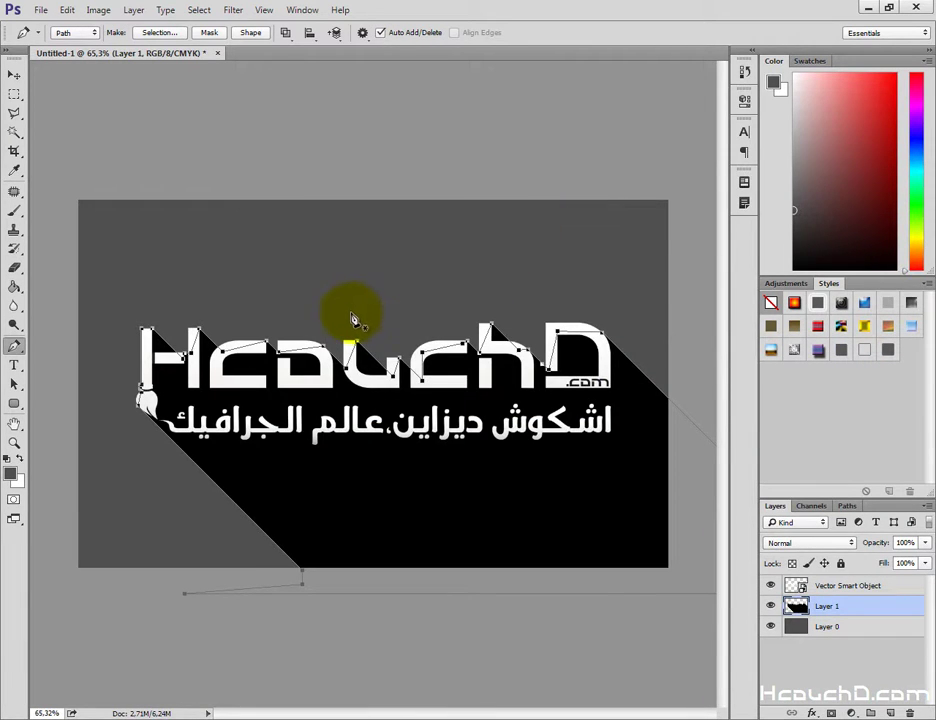
Step: Hide the path, set Layer 1 opacity to 25%, and switch to the Move tool
key("Return")
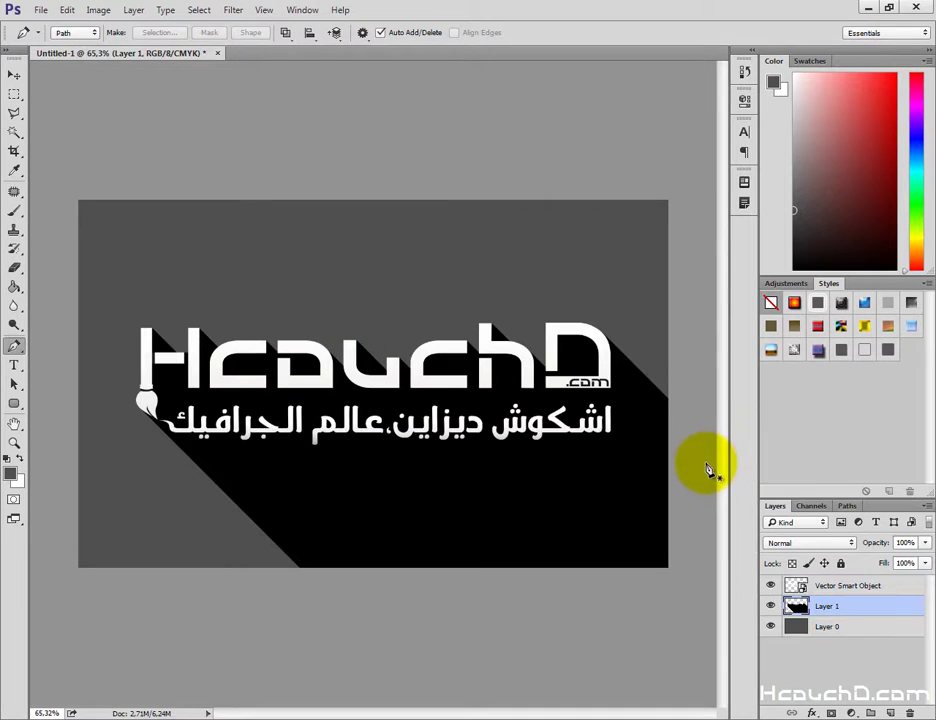
left_click(906, 543)
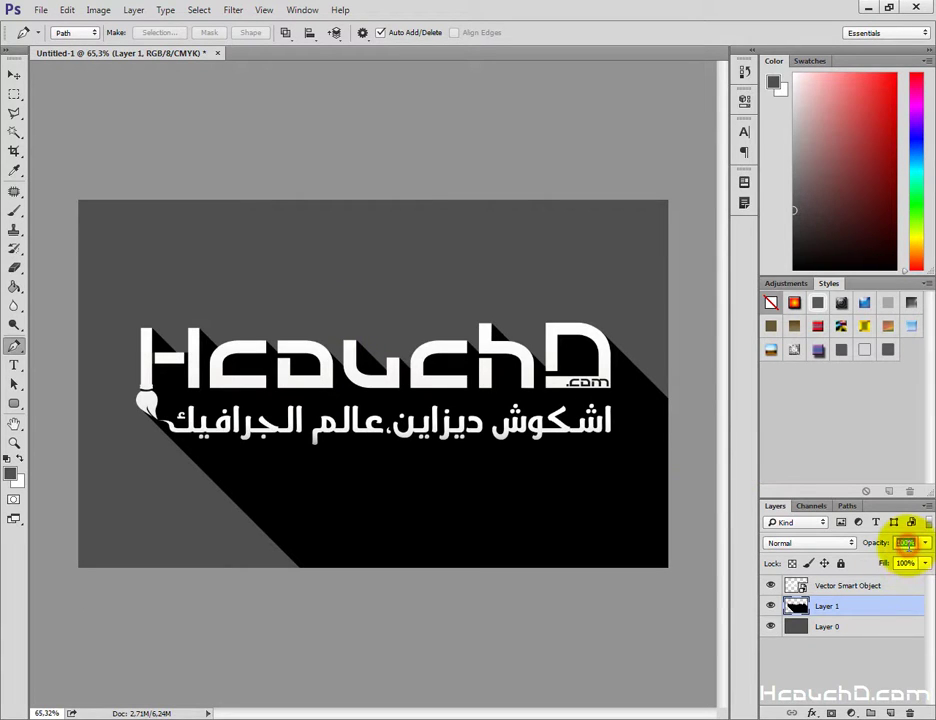
type("25")
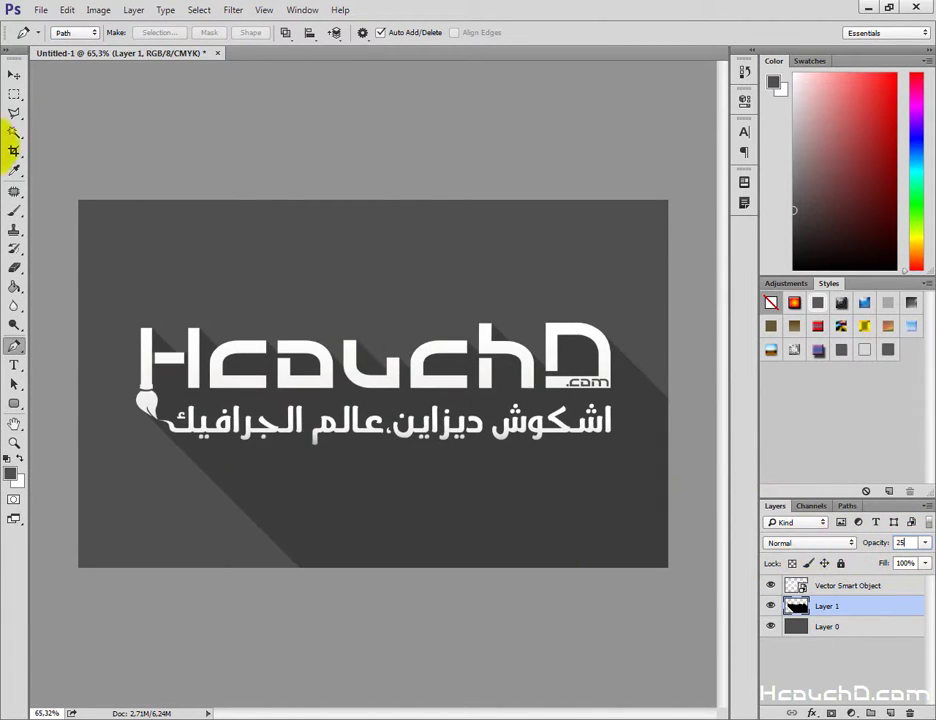
left_click(14, 75)
left_click(205, 120)
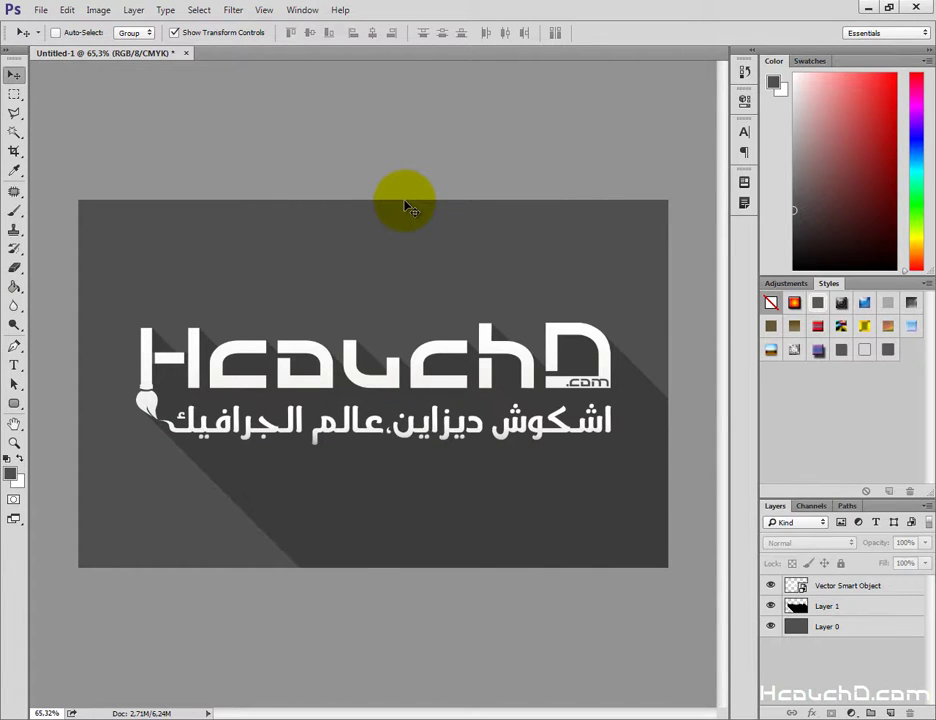
scroll(405, 206, "up", 2)
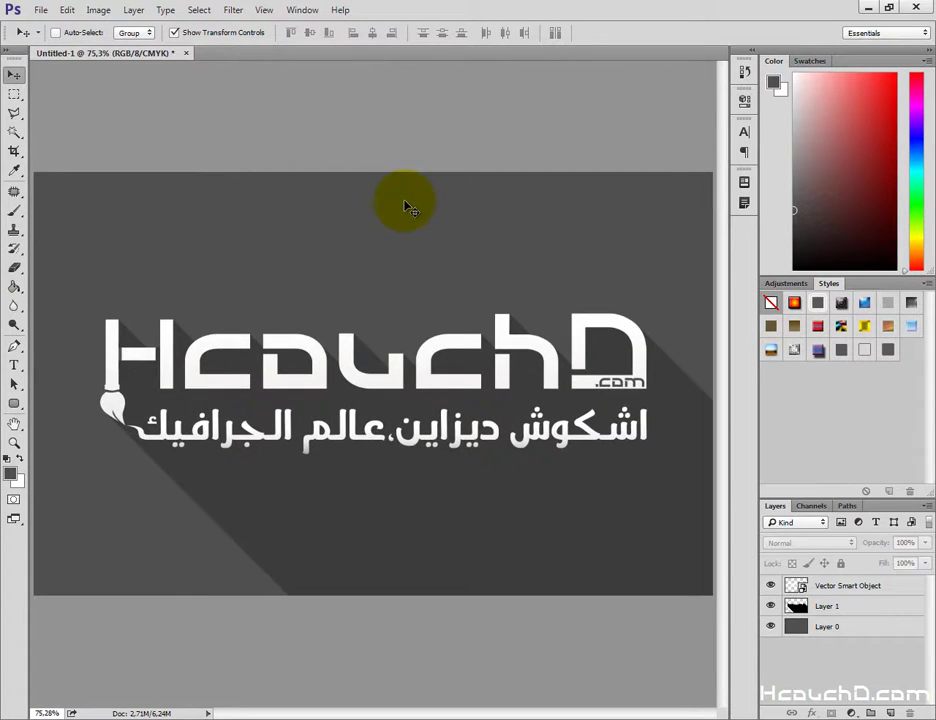